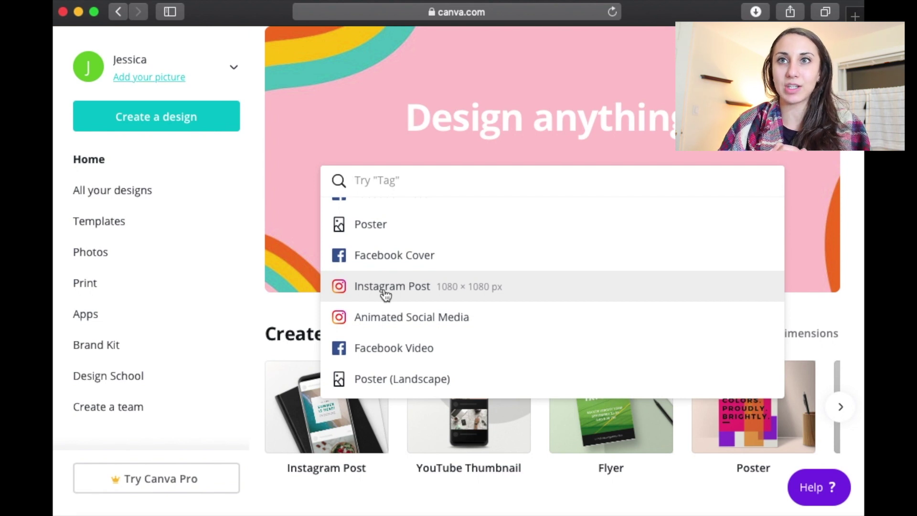
Look through the suggested design types and rerun the recent search for "instagram post" templates
scroll(386, 295, "down", 3)
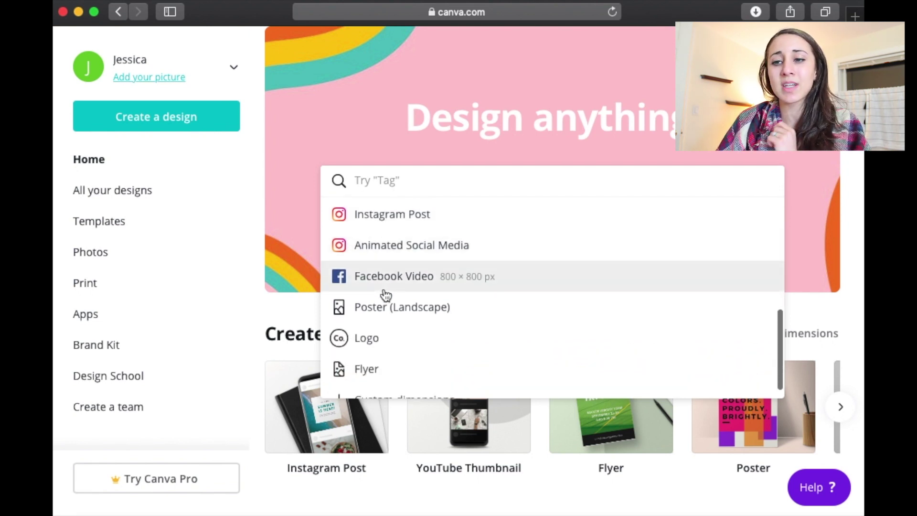
scroll(386, 295, "down", 1)
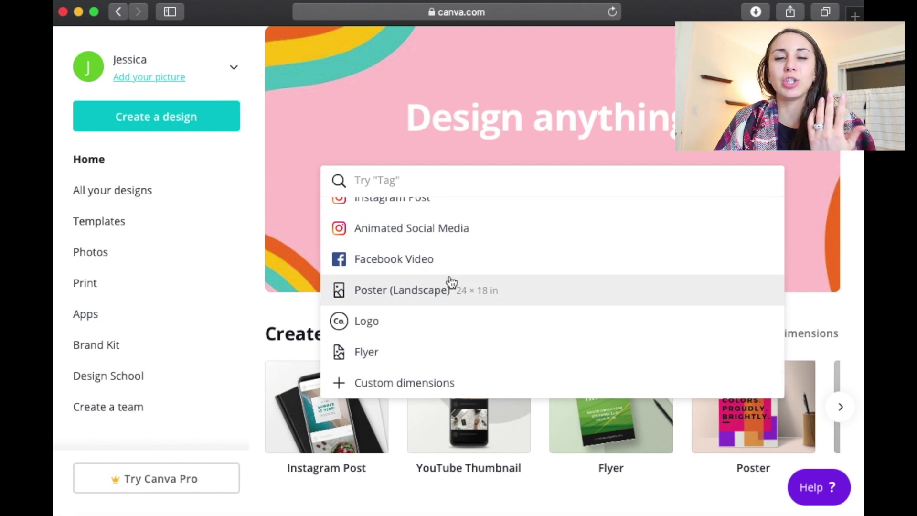
scroll(451, 282, "up", 5)
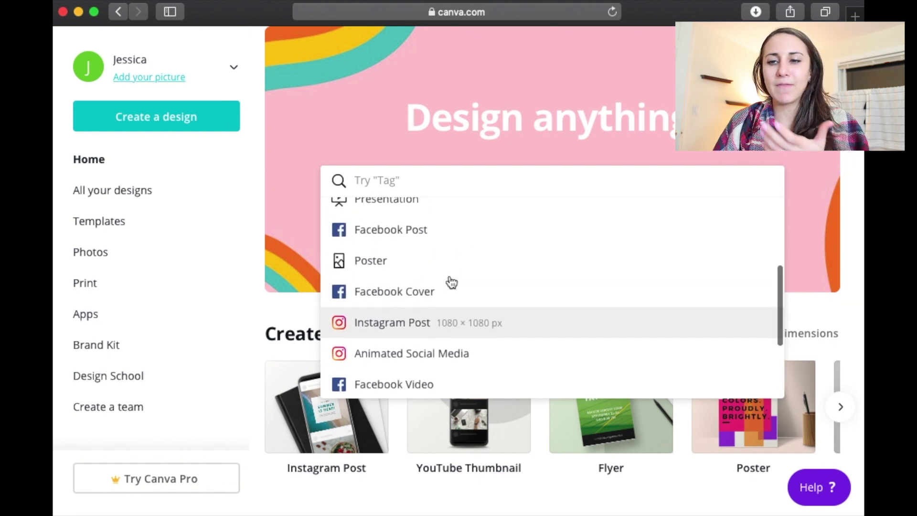
scroll(451, 282, "up", 2)
scroll(451, 283, "up", 2)
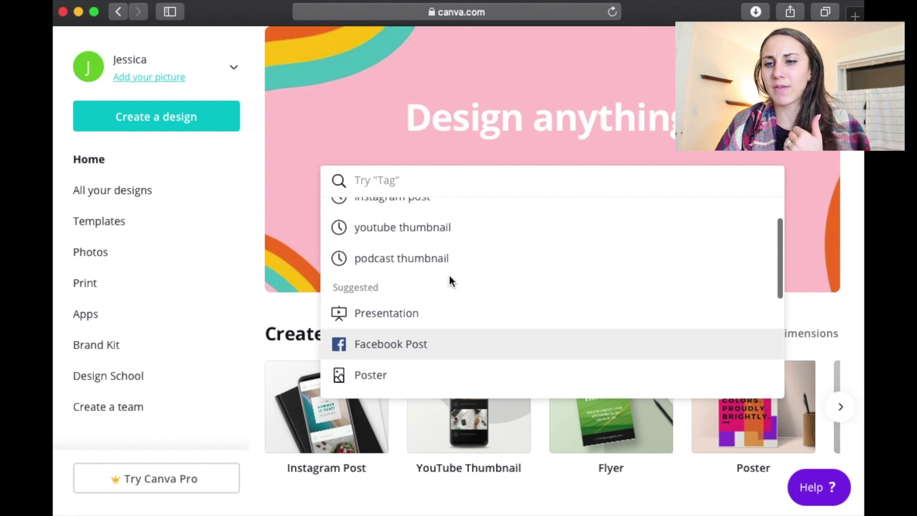
scroll(451, 282, "up", 2)
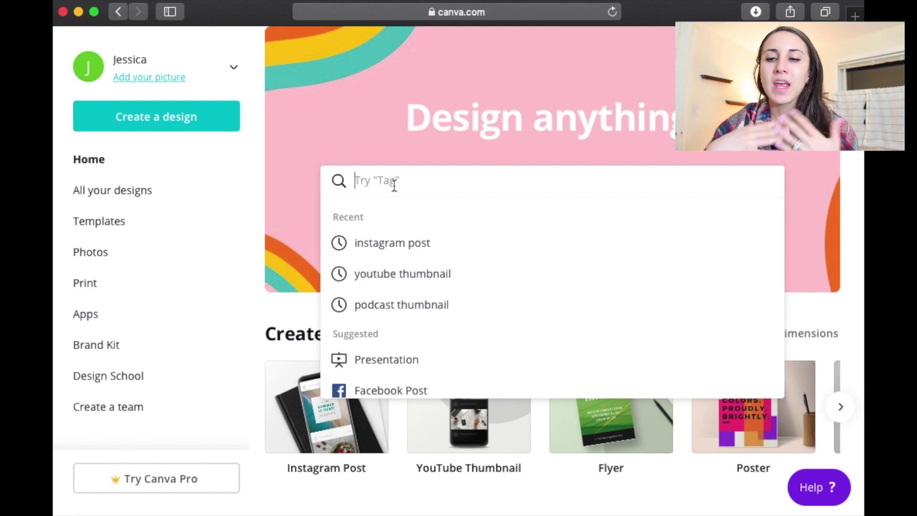
left_click(424, 242)
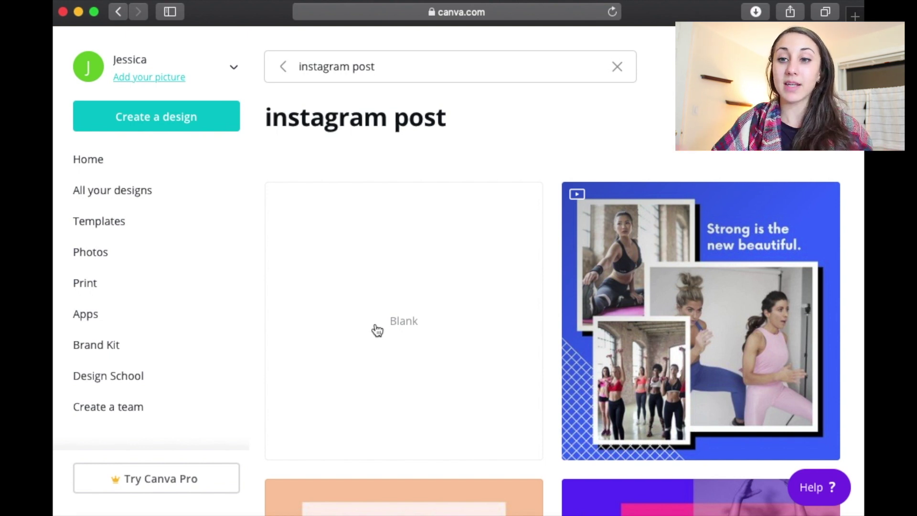
Browse the Instagram post templates and open the white "morning grind" photo collage for editing
scroll(377, 330, "down", 1)
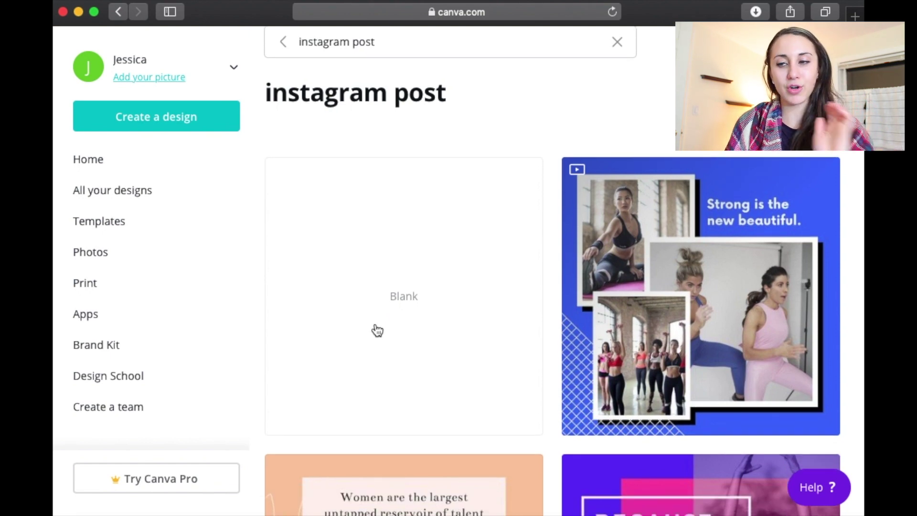
scroll(378, 330, "down", 3)
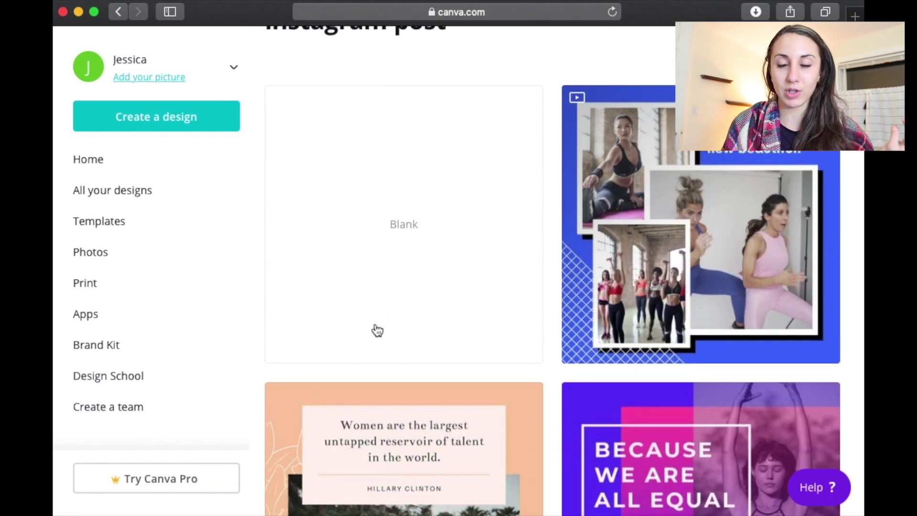
scroll(377, 330, "down", 7)
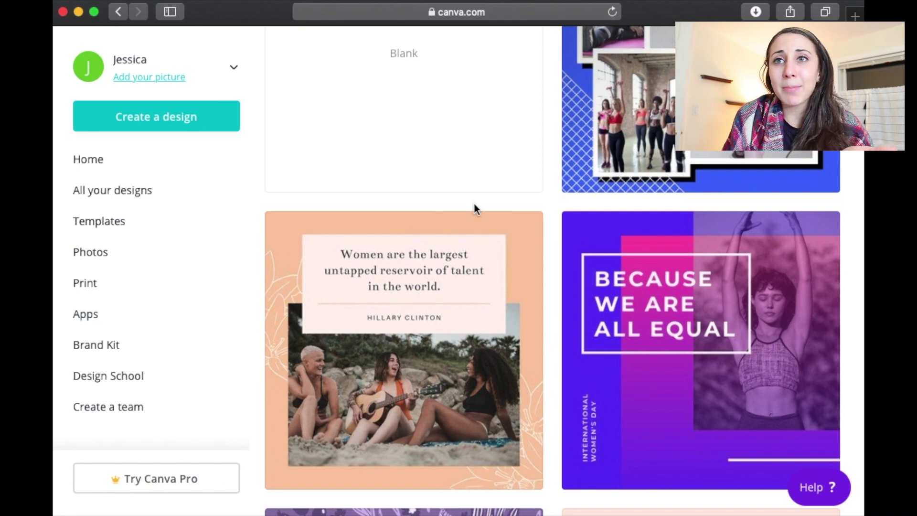
scroll(473, 204, "up", 4)
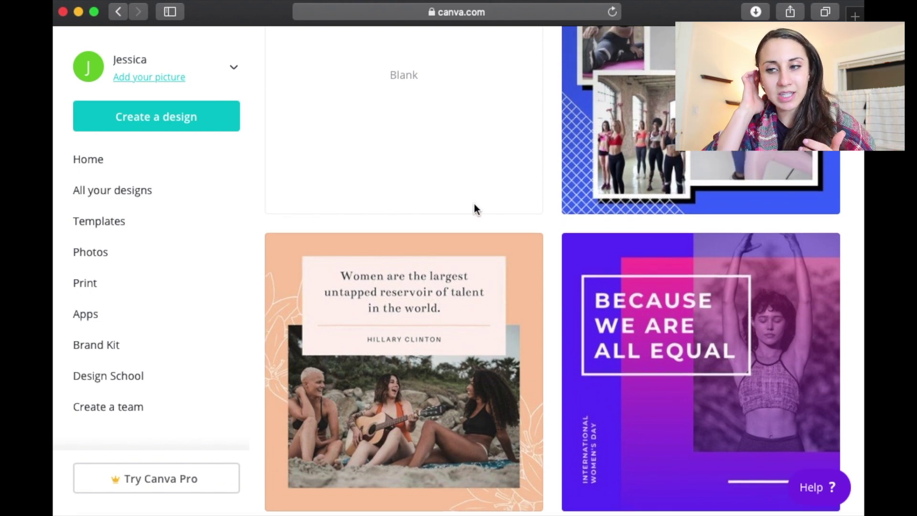
scroll(657, 138, "down", 10)
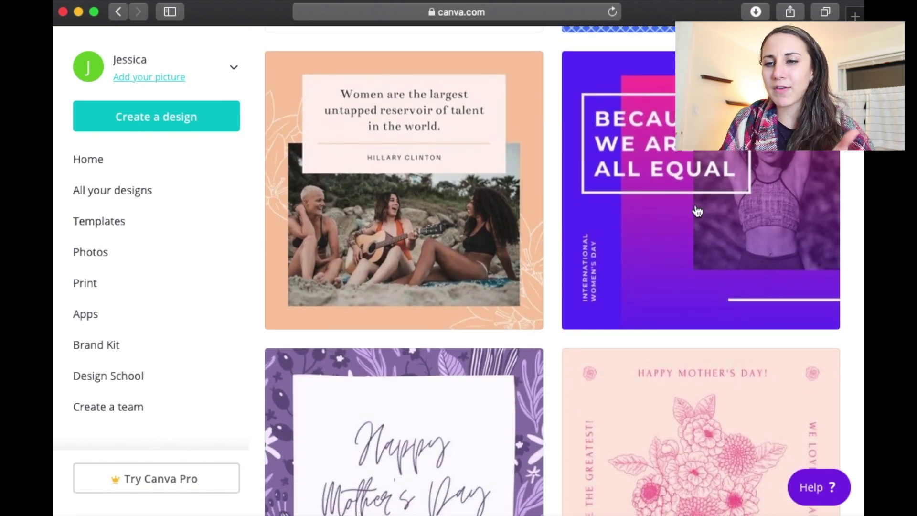
scroll(697, 211, "up", 9)
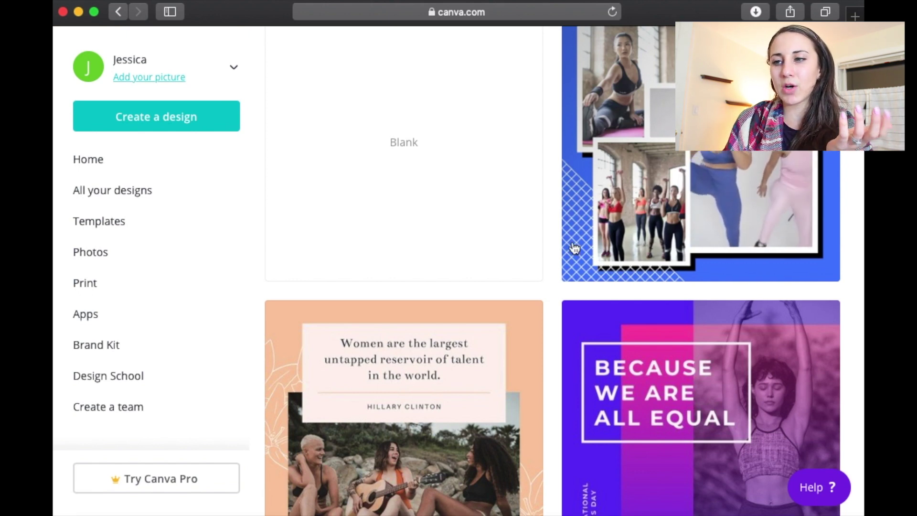
scroll(534, 253, "down", 5)
scroll(535, 253, "down", 8)
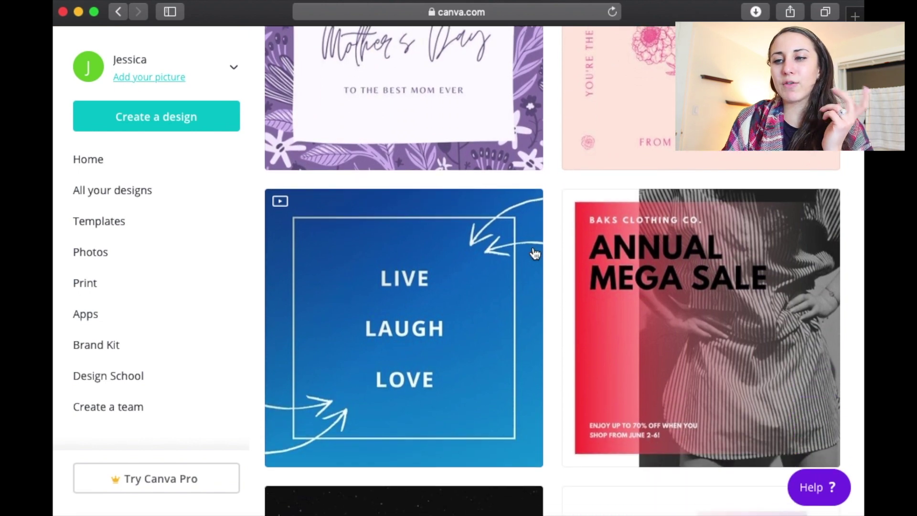
scroll(534, 253, "down", 8)
scroll(535, 253, "down", 3)
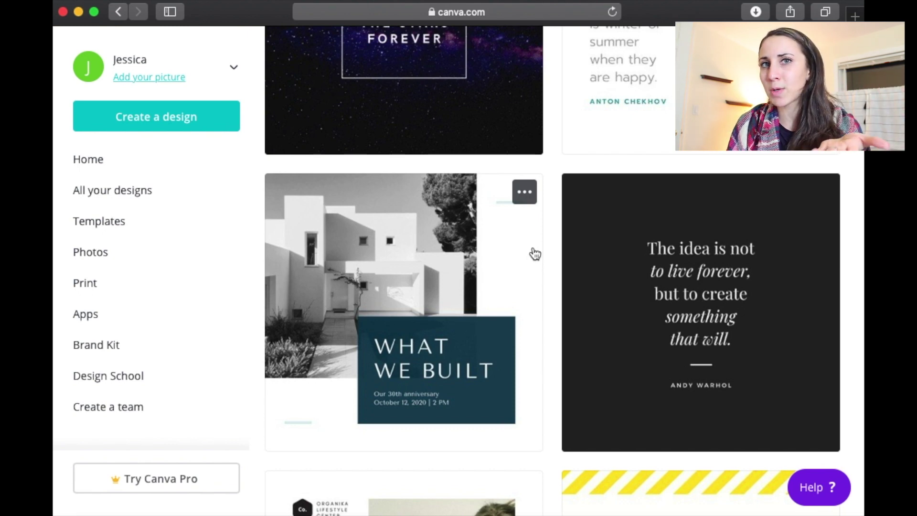
scroll(535, 253, "down", 7)
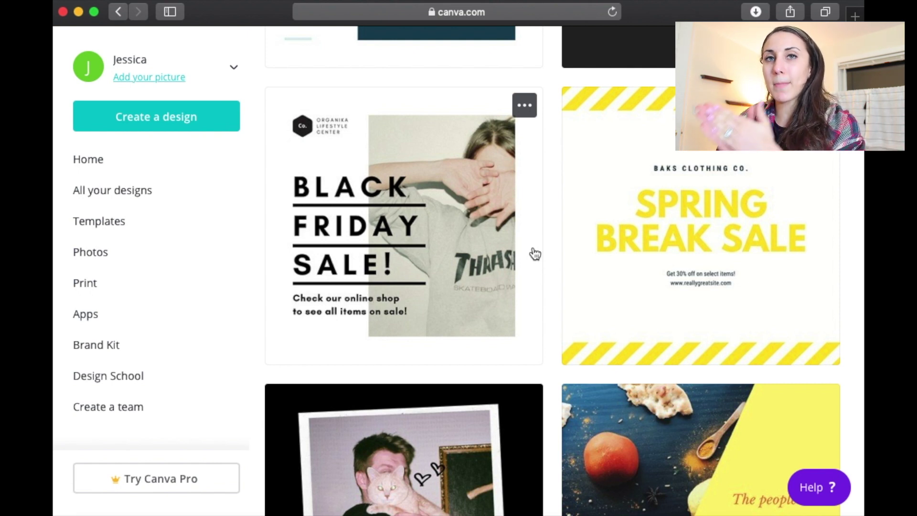
scroll(535, 253, "down", 1)
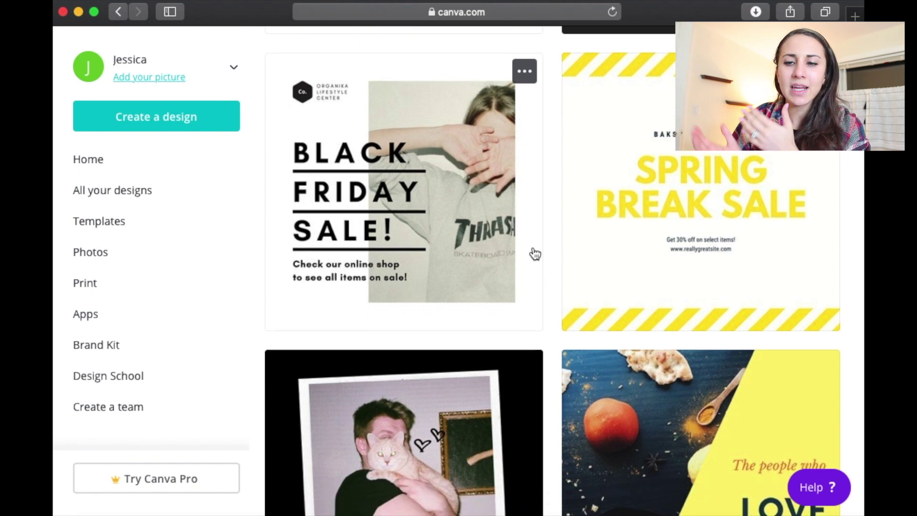
scroll(534, 253, "down", 1)
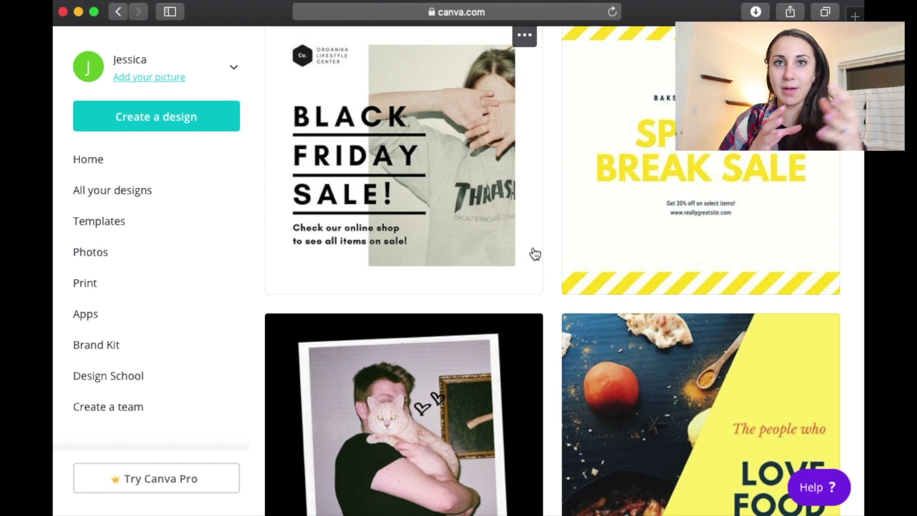
scroll(534, 253, "down", 4)
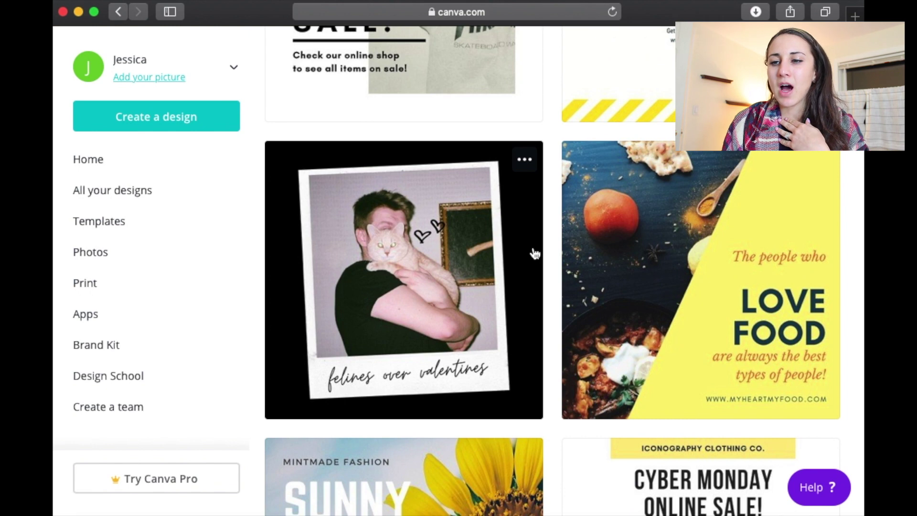
scroll(535, 253, "down", 6)
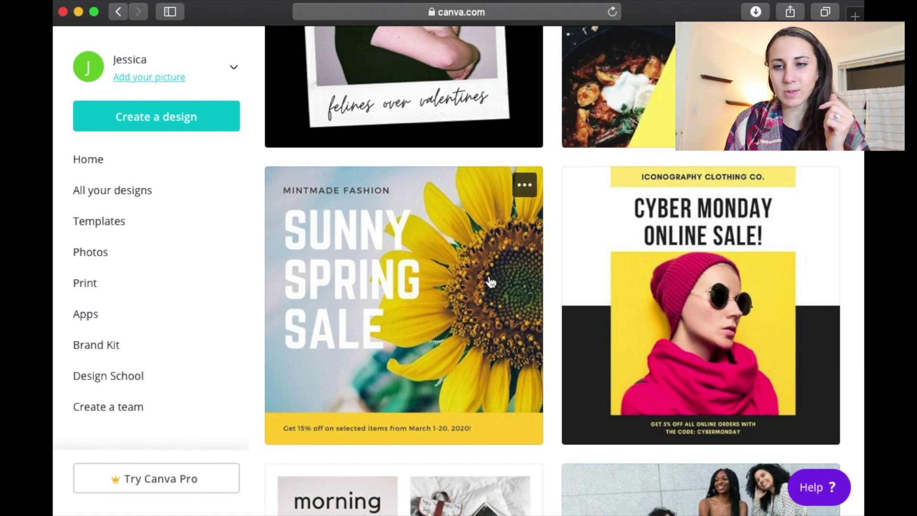
scroll(508, 214, "down", 10)
scroll(490, 282, "up", 1)
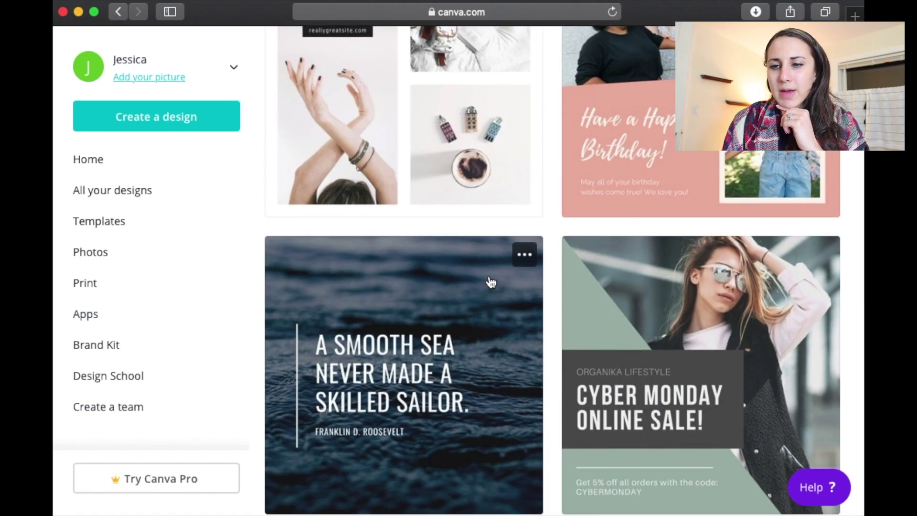
scroll(524, 187, "up", 3)
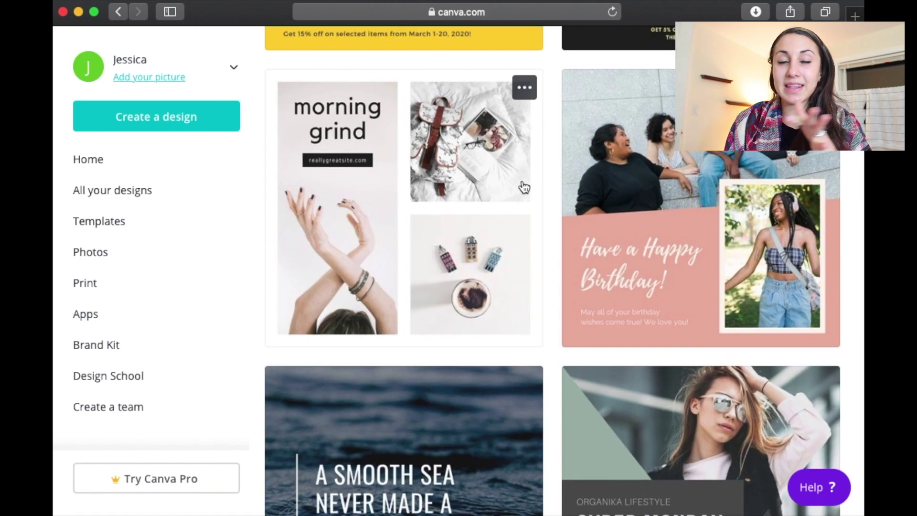
left_click(391, 171)
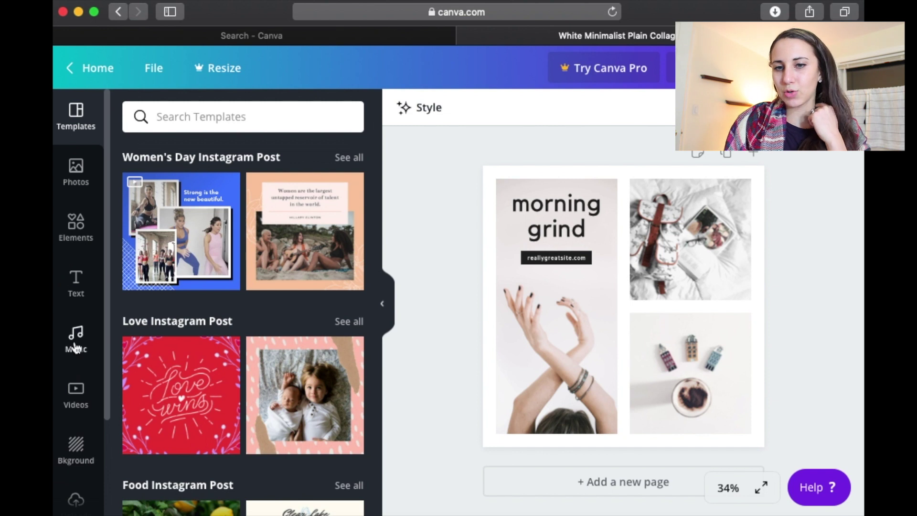
Review the editor's content categories, including the available stock photos
scroll(80, 273, "down", 2)
scroll(79, 267, "down", 2)
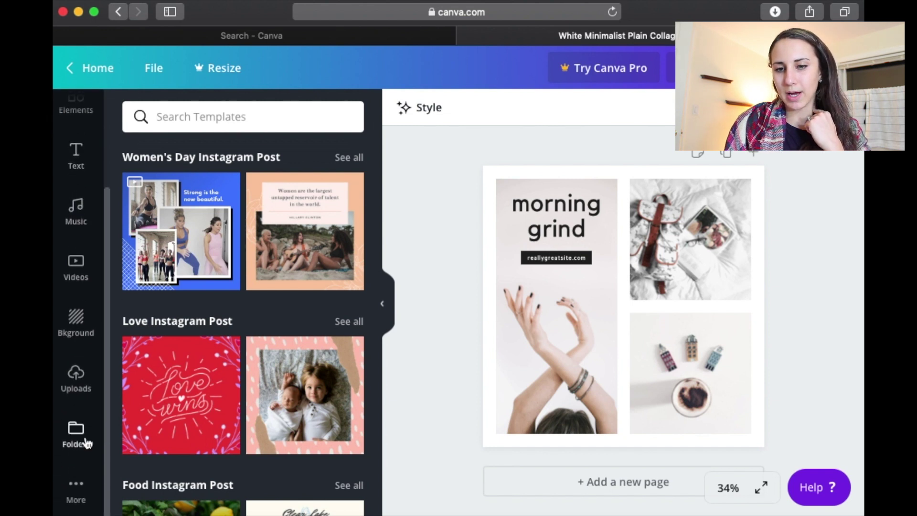
scroll(82, 380, "up", 4)
scroll(82, 380, "up", 2)
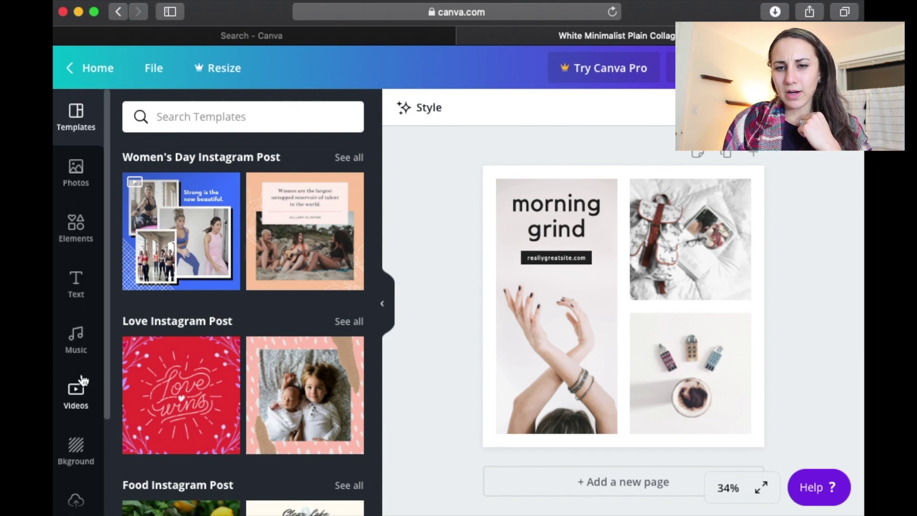
left_click(77, 184)
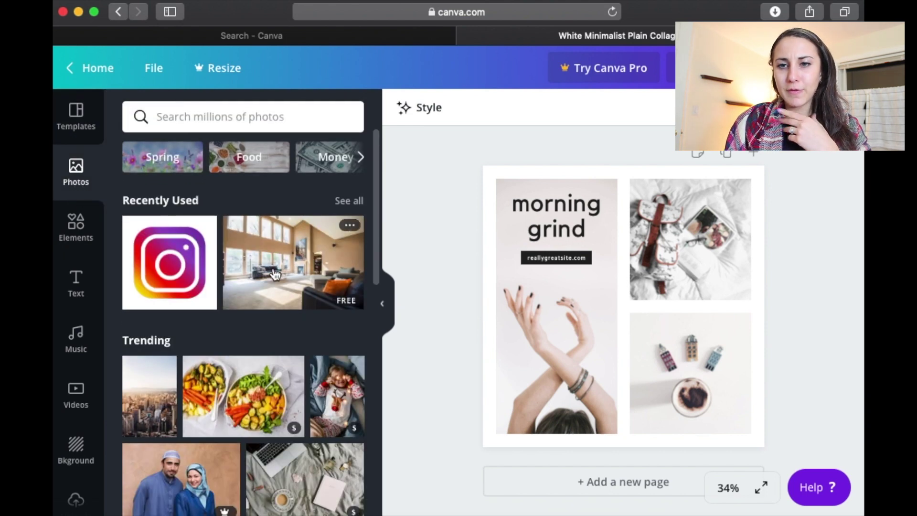
scroll(272, 272, "down", 6)
scroll(274, 273, "down", 5)
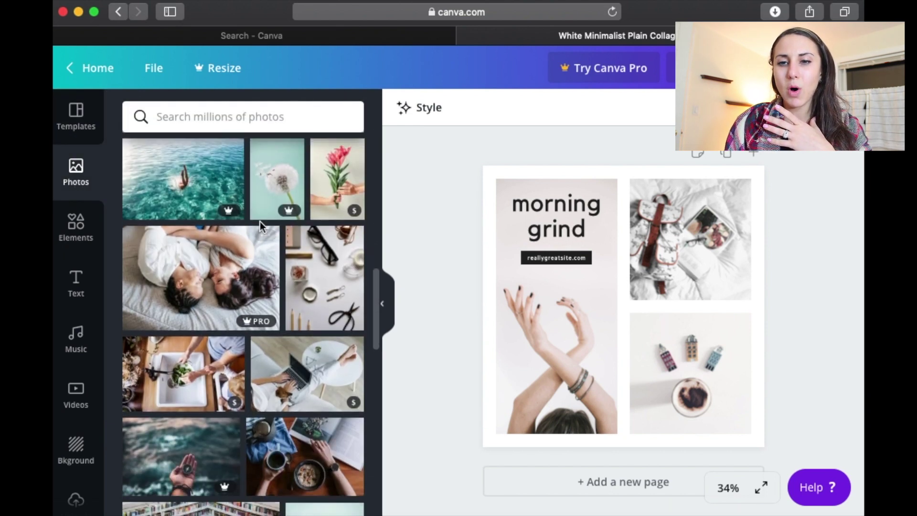
Search the photo library for "fashion"
left_click(254, 115)
type("fah")
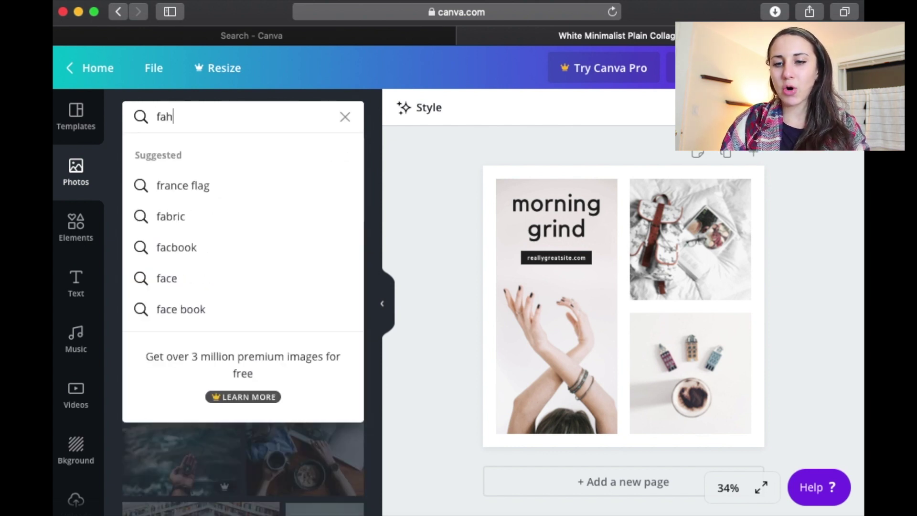
key("BackSpace")
type("shion")
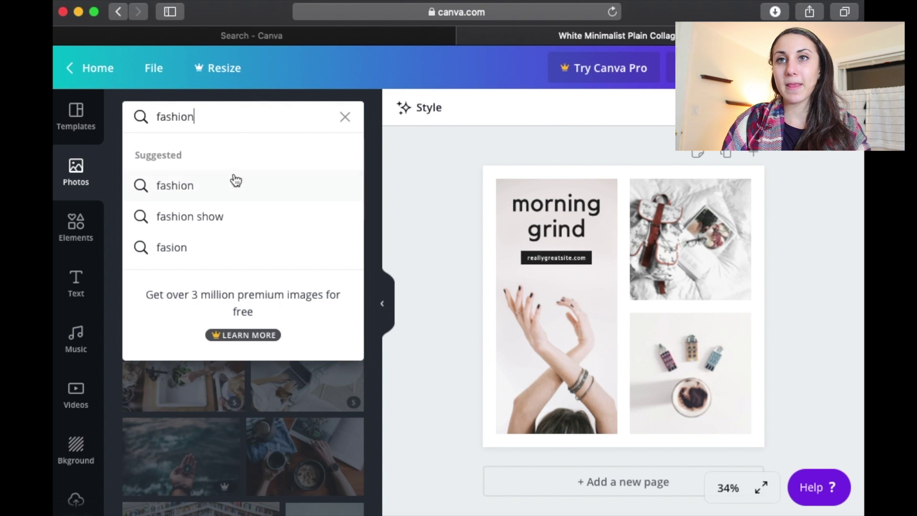
left_click(193, 188)
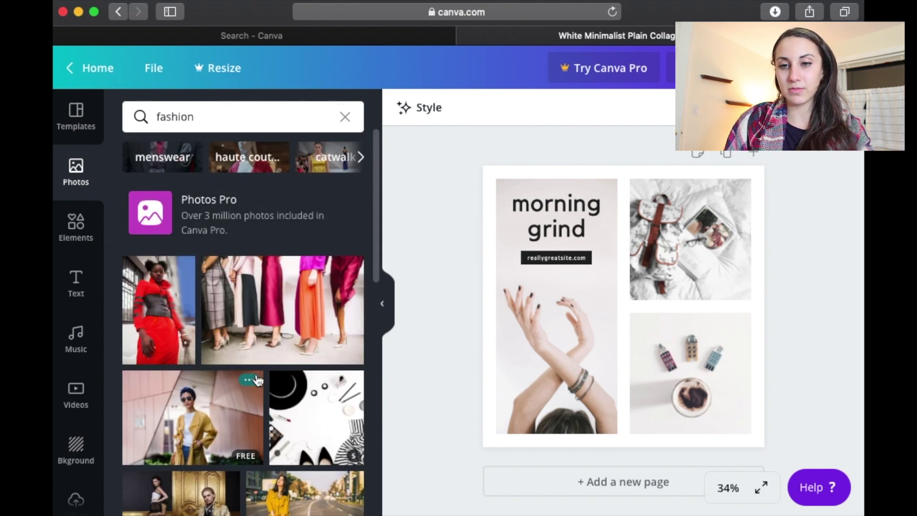
Replace the tall hands photo behind the "morning grind" heading with the white flat-lay photo of a black hat and heels
scroll(258, 379, "down", 5)
scroll(257, 380, "down", 3)
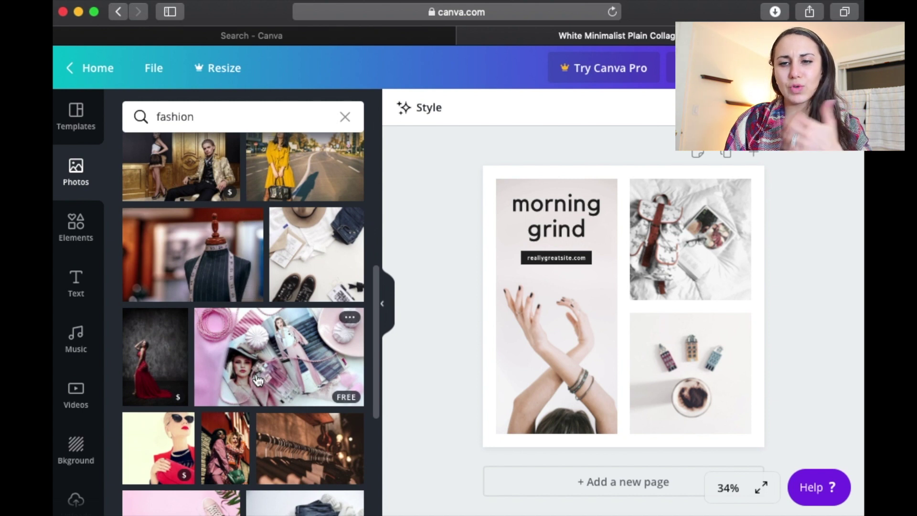
scroll(258, 380, "up", 1)
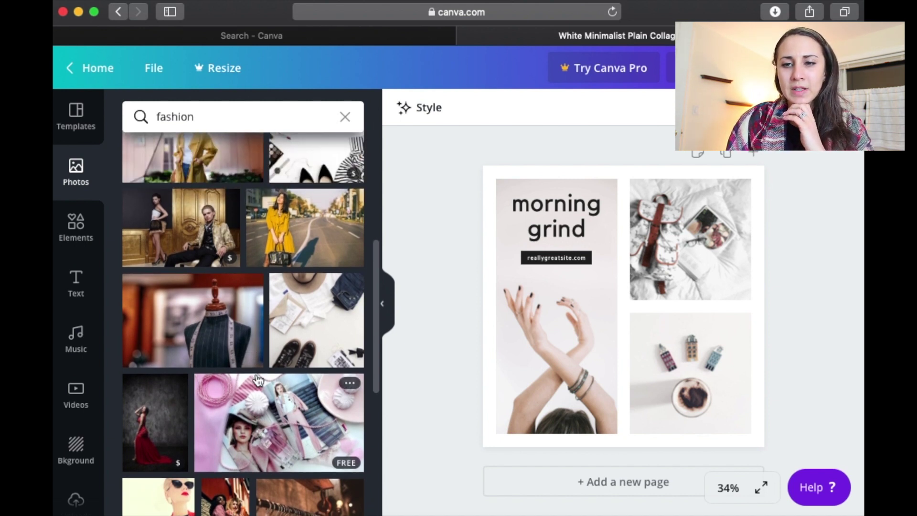
scroll(258, 380, "up", 5)
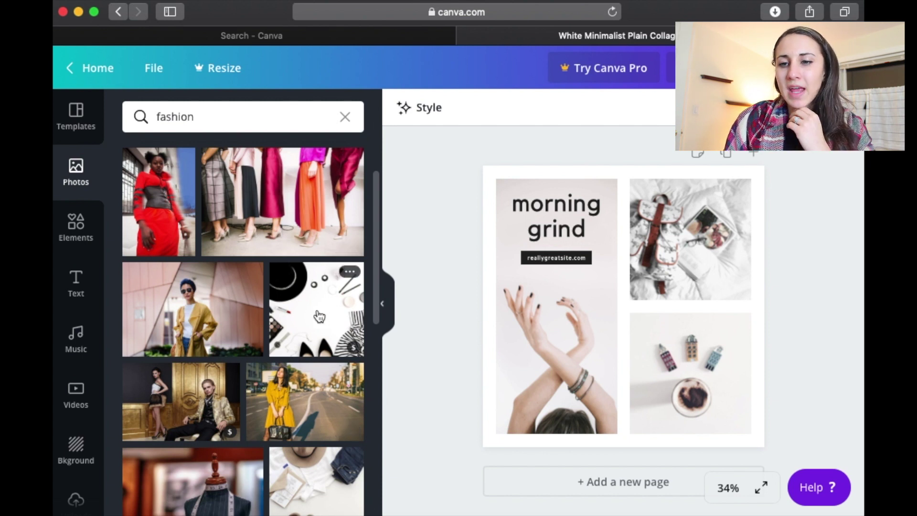
left_click_drag(319, 316, 583, 311)
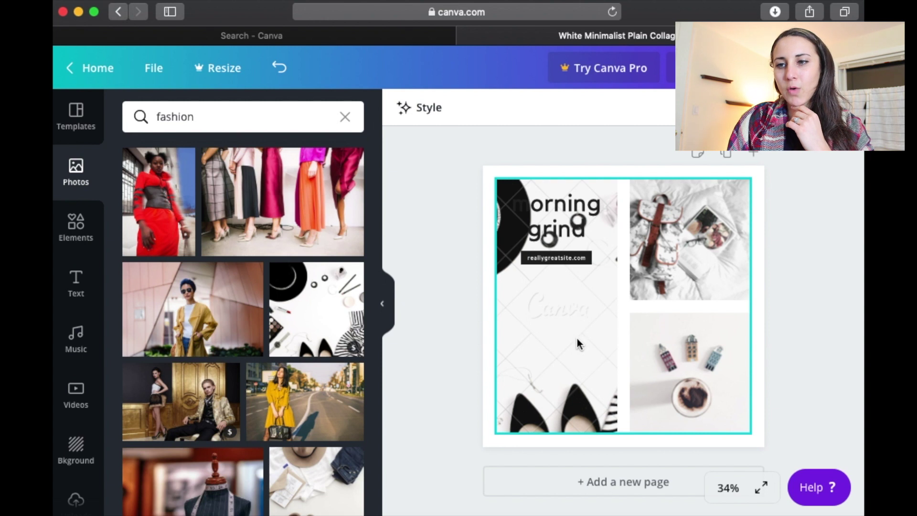
left_click(481, 325)
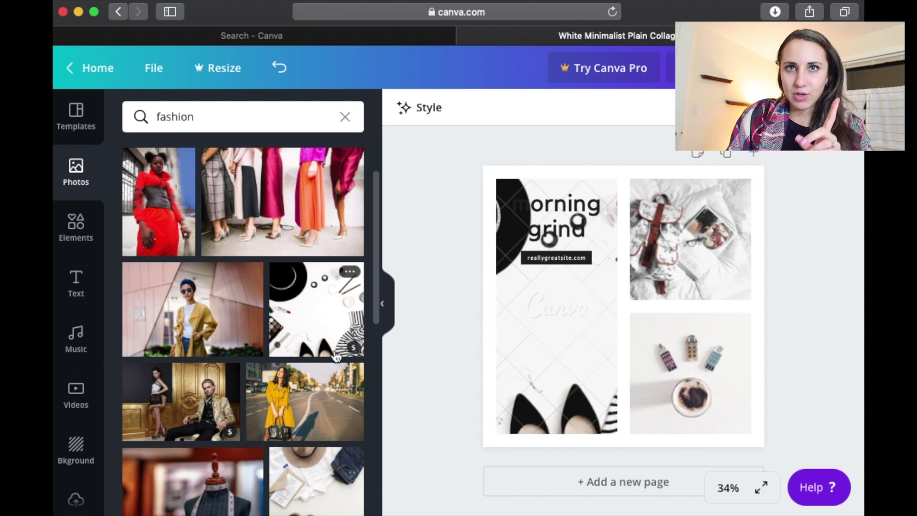
scroll(336, 356, "down", 2)
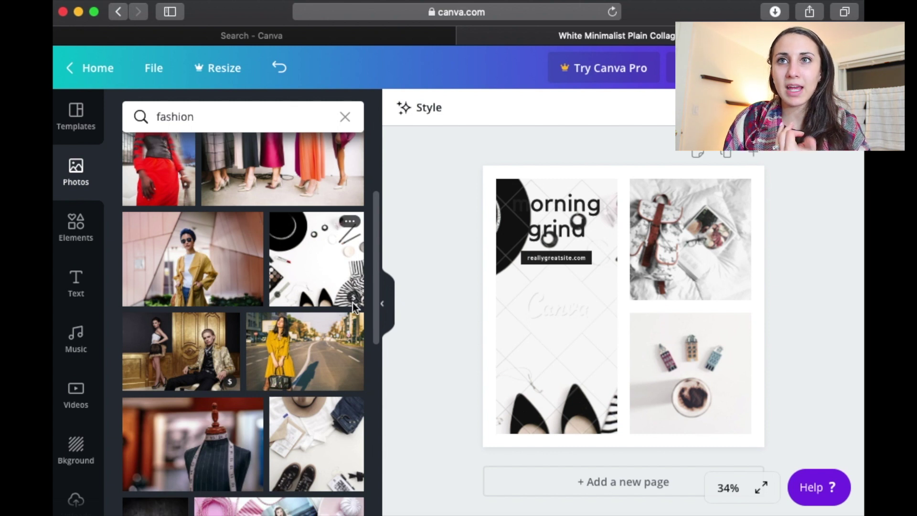
Replace the tall photo behind the "morning grind" heading with the free photo of women's legs in colorful skirts and heels
mouse_move(352, 304)
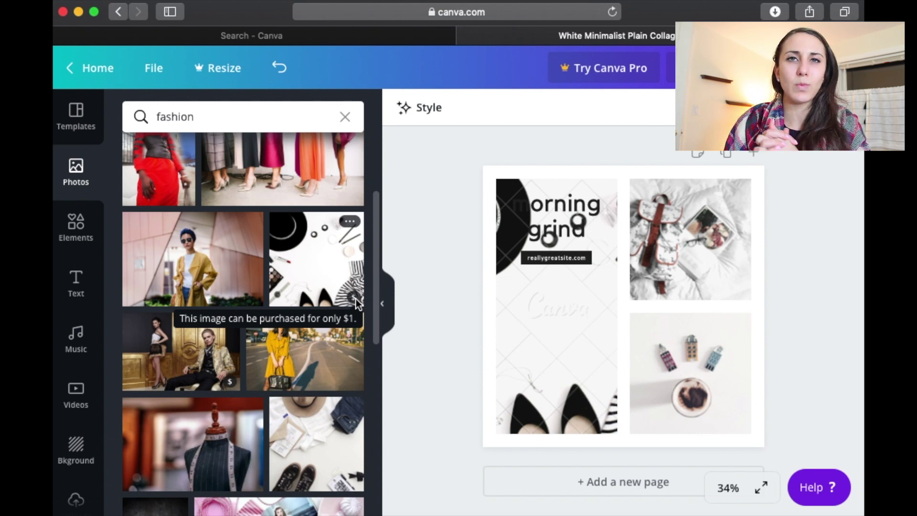
scroll(355, 303, "down", 2)
scroll(334, 315, "up", 5)
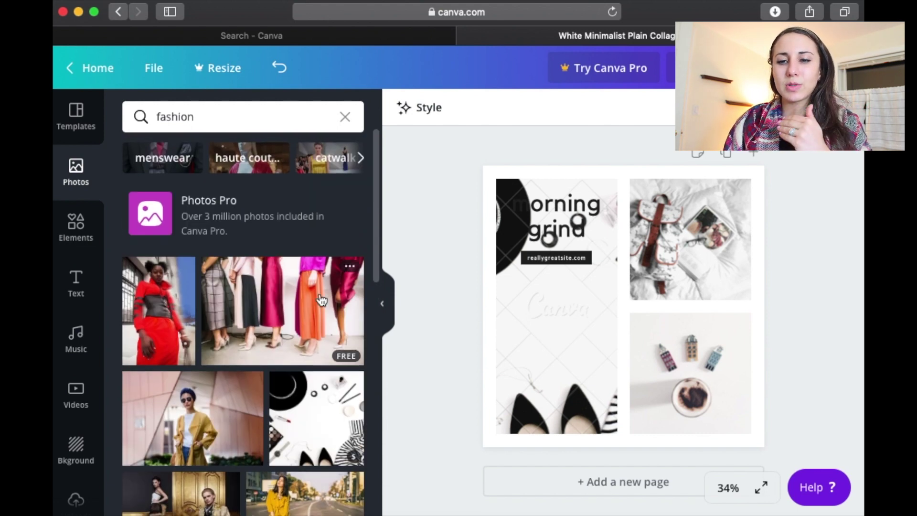
left_click_drag(266, 296, 551, 307)
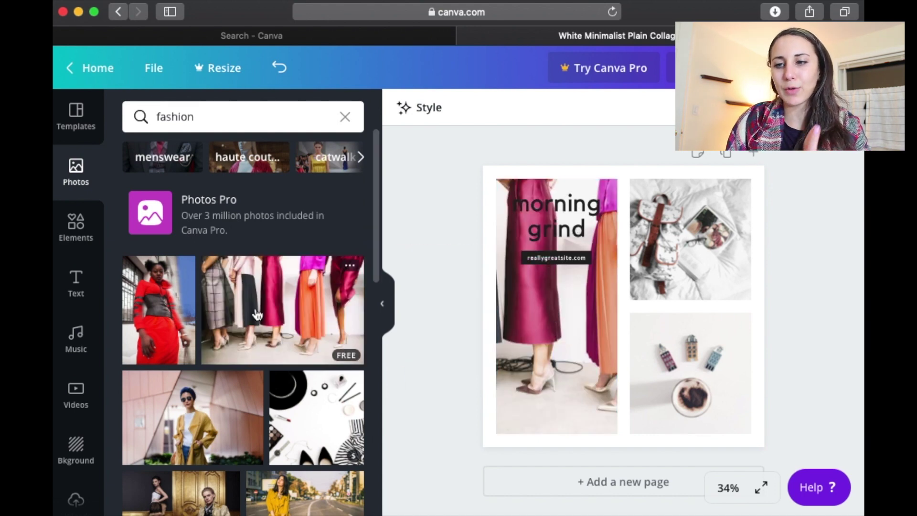
Fill the upper small frame with the hat, jeans and black sneakers flat-lay, and the lower one with the clothes rack photo
scroll(257, 314, "down", 8)
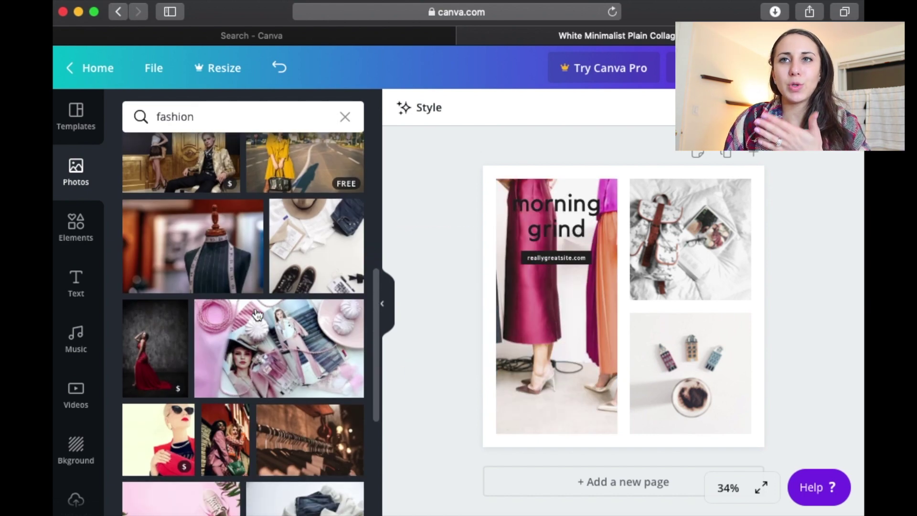
left_click_drag(319, 235, 714, 237)
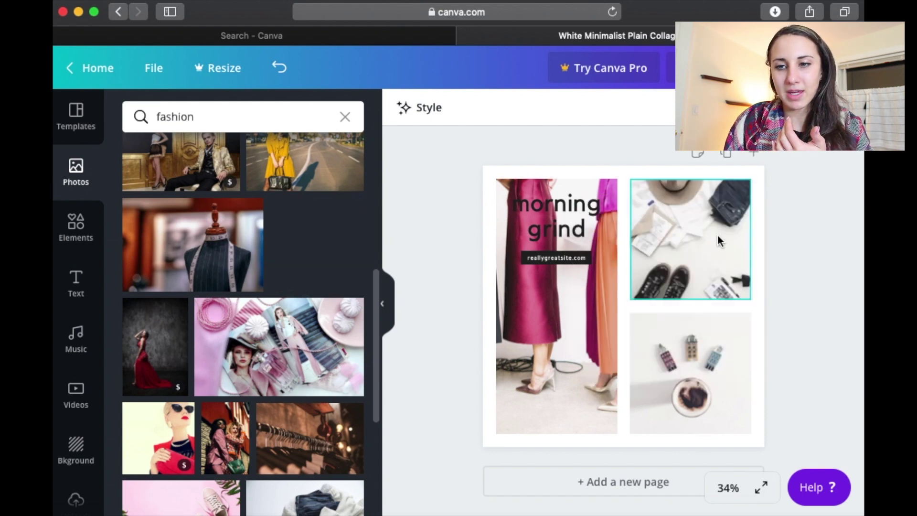
scroll(235, 343, "down", 2)
scroll(235, 343, "down", 2)
left_click_drag(280, 260, 671, 306)
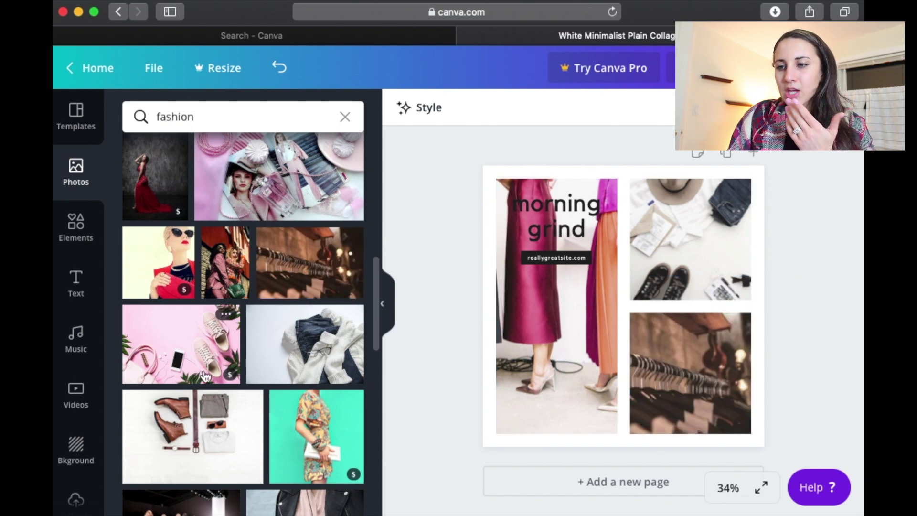
Replace the tall photo behind the heading with the free flat-lay of brown boots, belt and folded clothes
scroll(194, 385, "down", 5)
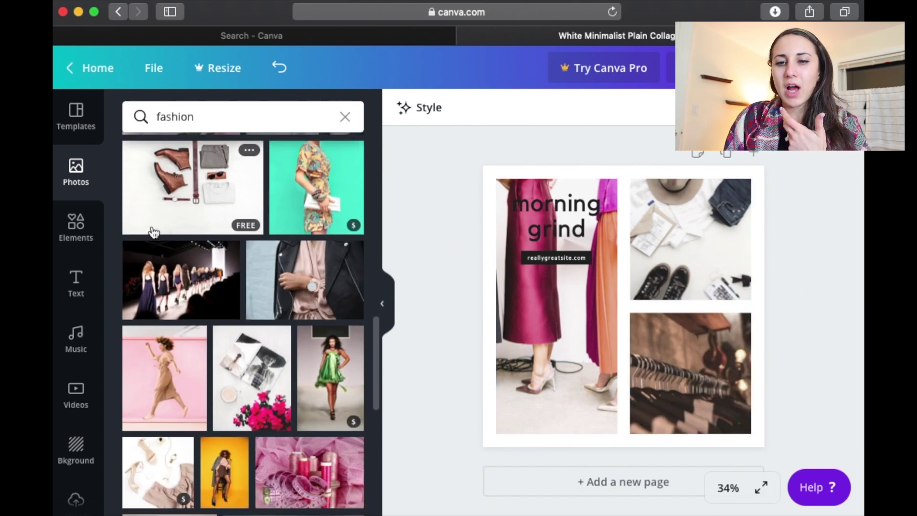
left_click_drag(212, 200, 546, 314)
Replace the tall photo behind the heading with the photo of a woman seen from behind holding her hair bun
scroll(259, 340, "down", 2)
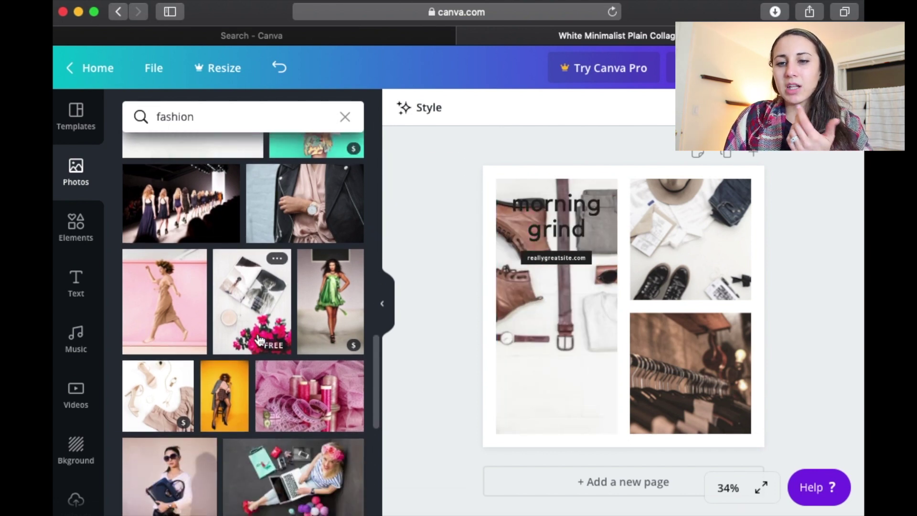
scroll(259, 340, "down", 7)
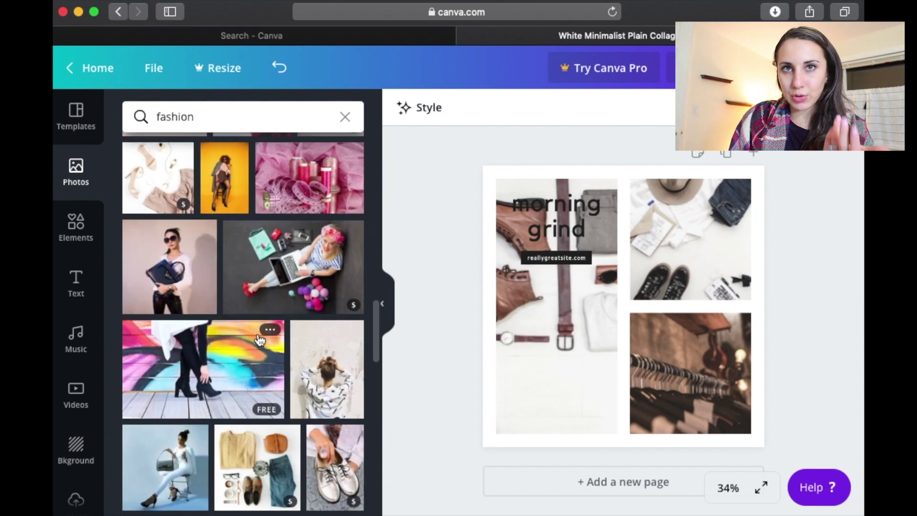
scroll(260, 339, "down", 1)
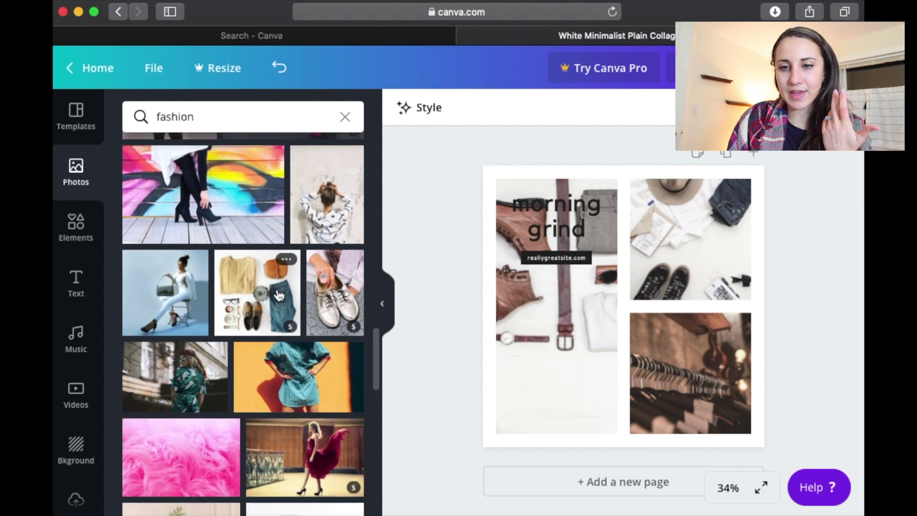
left_click_drag(314, 181, 543, 328)
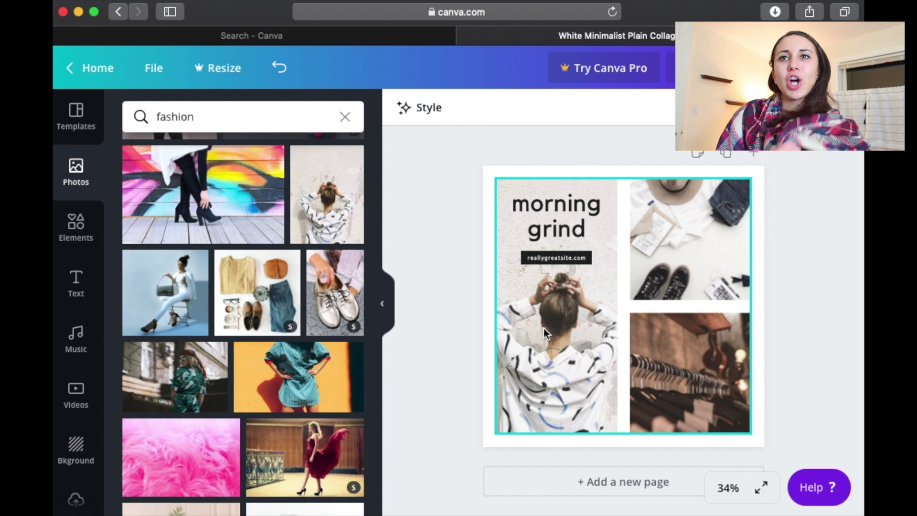
scroll(543, 328, "down", 1)
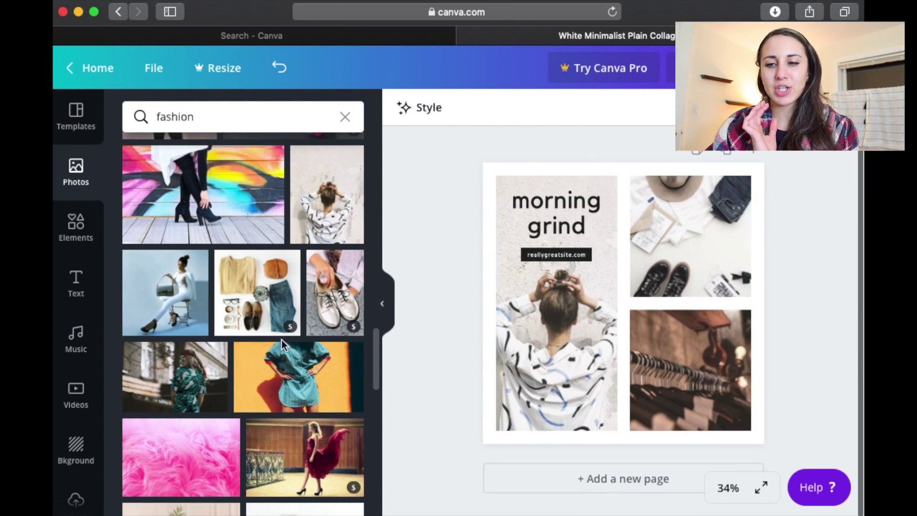
scroll(282, 339, "down", 5)
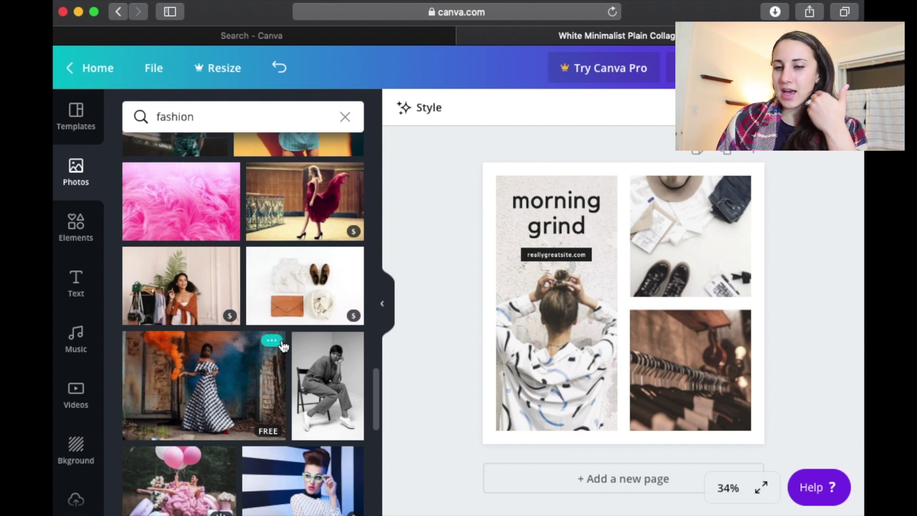
scroll(282, 345, "down", 5)
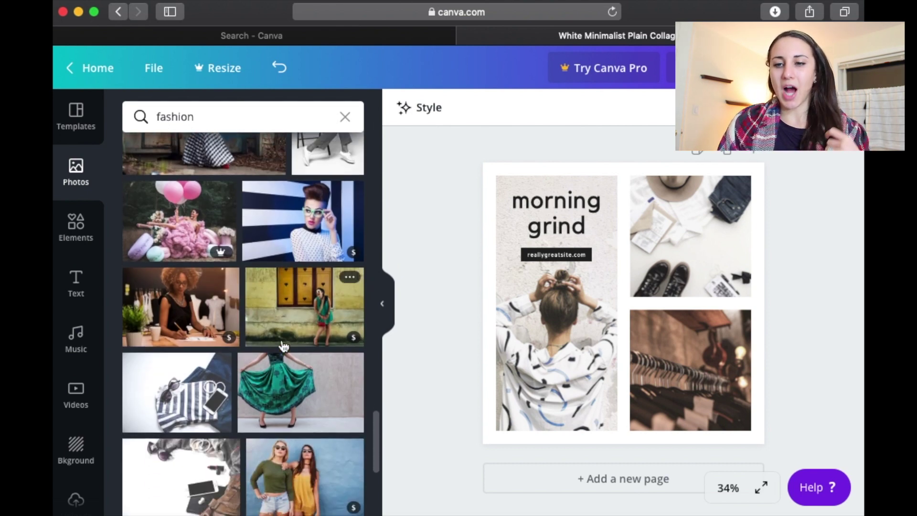
scroll(284, 345, "down", 3)
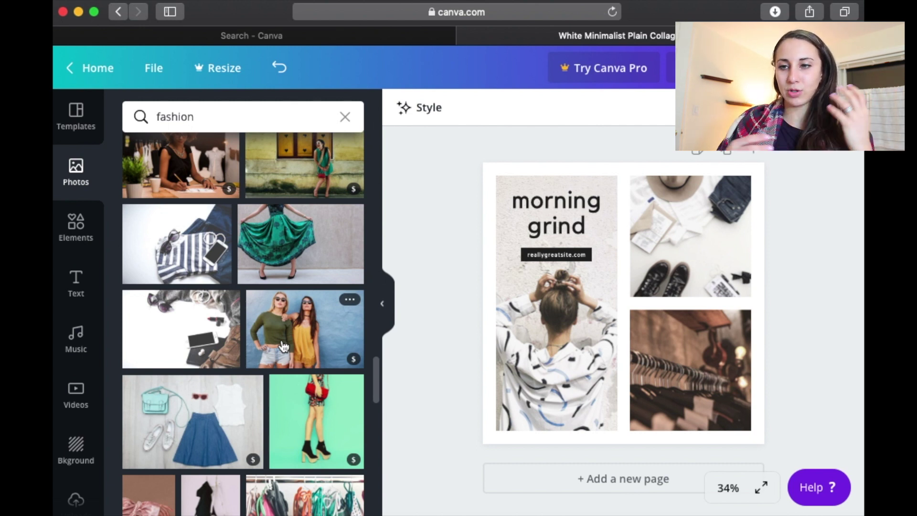
Replace the "morning grind" heading text with "Buy 2", "Get 1" and "FREE!" on three separate lines
left_click(575, 200)
left_click(524, 197)
left_click_drag(511, 200, 598, 228)
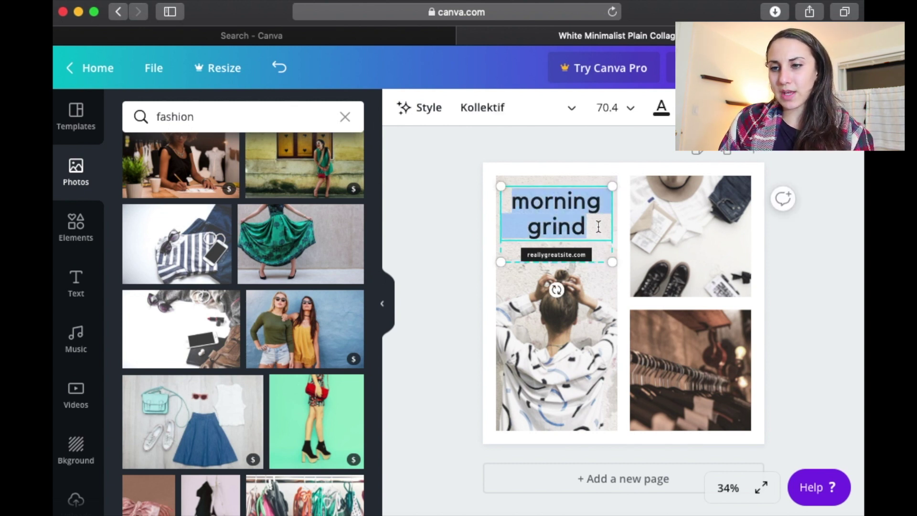
type("Buy 2")
key("Return")
type("Get 1")
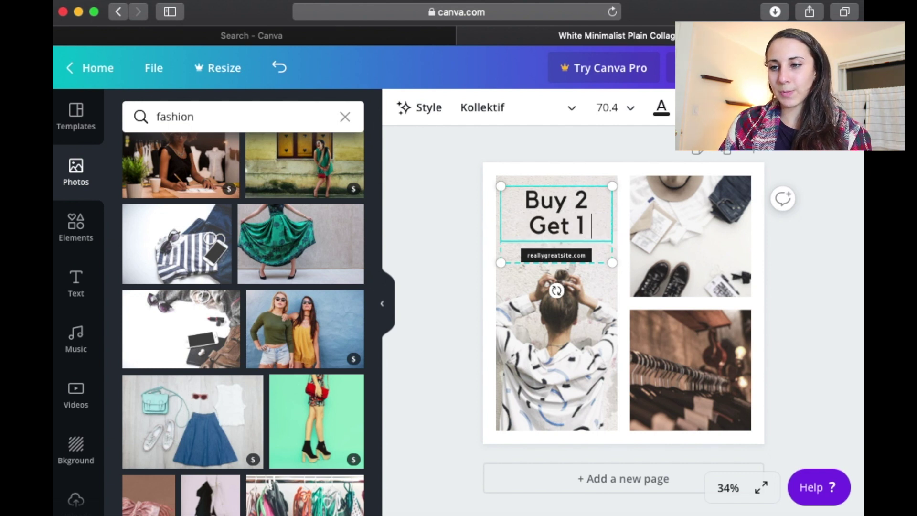
key("Return")
type("FREE!")
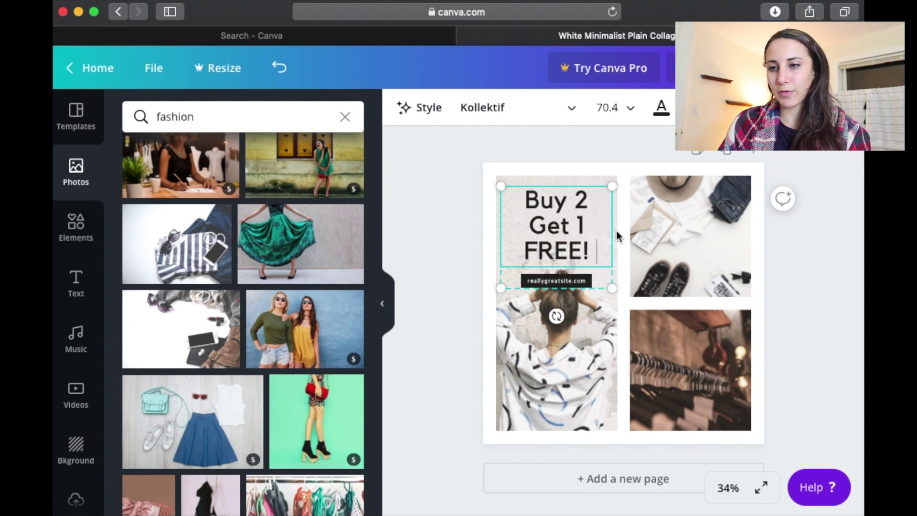
Add "Today ONLY!" beneath "FREE!" in the heading, starting on a new line
key("Return")
type("Today only")
key("BackSpace")
key("BackSpace")
key("BackSpace")
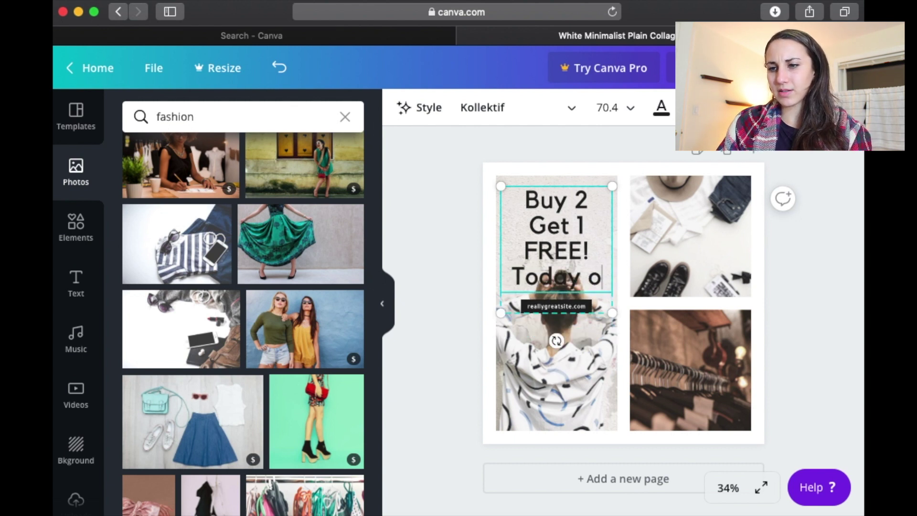
key("BackSpace")
type("ONLY!")
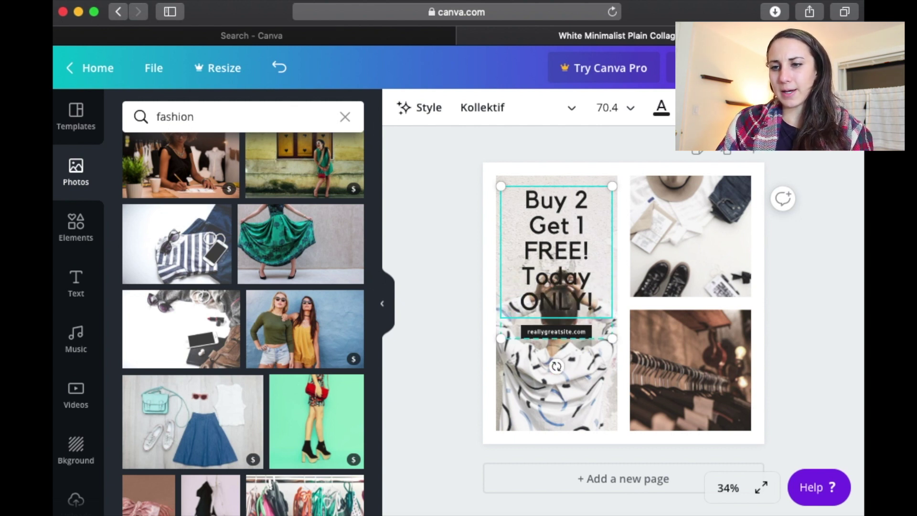
Replace the "reallygreatsite.com" text in the black label under the heading with the owner's account name in capitals
left_click(569, 336)
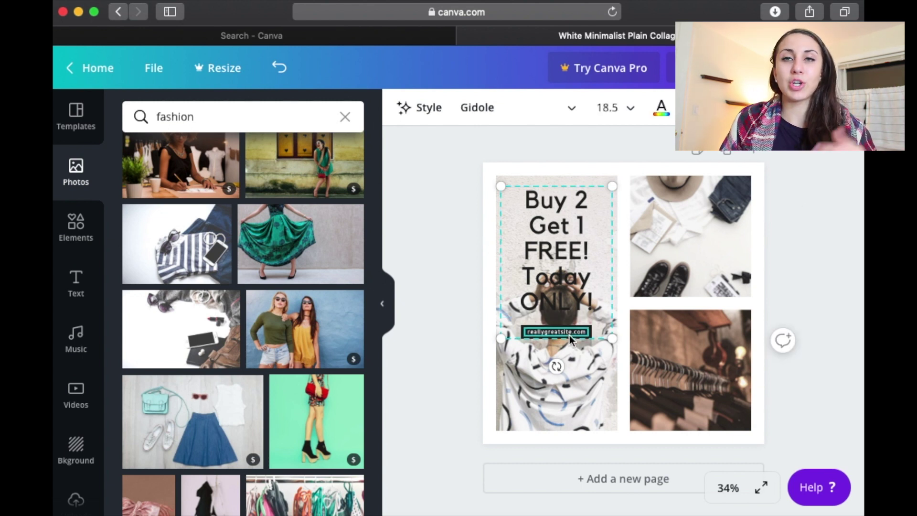
double_click(552, 333)
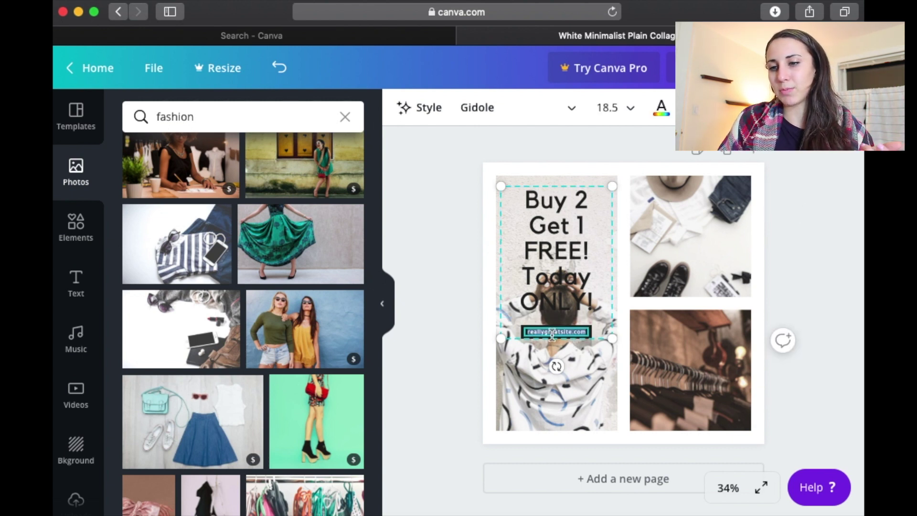
type("JESS")
key("BackSpace")
key("BackSpace")
key("BackSpace")
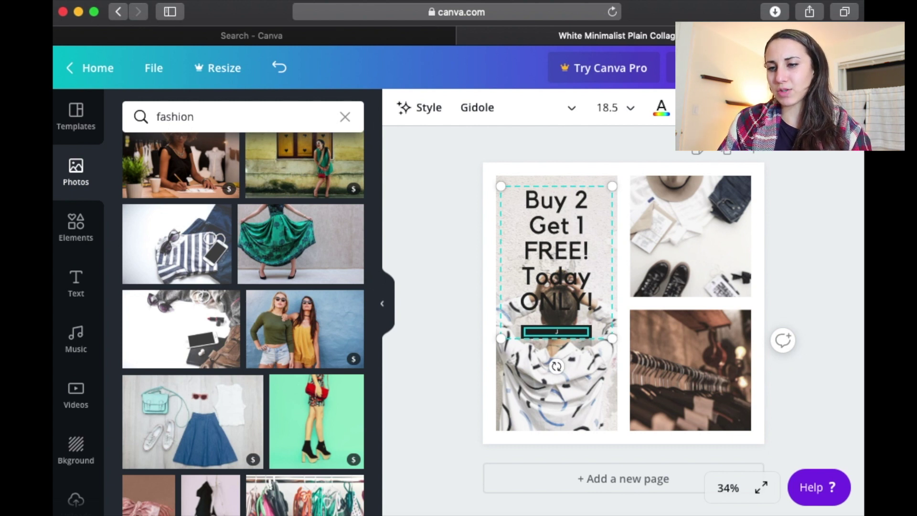
type("ESS")
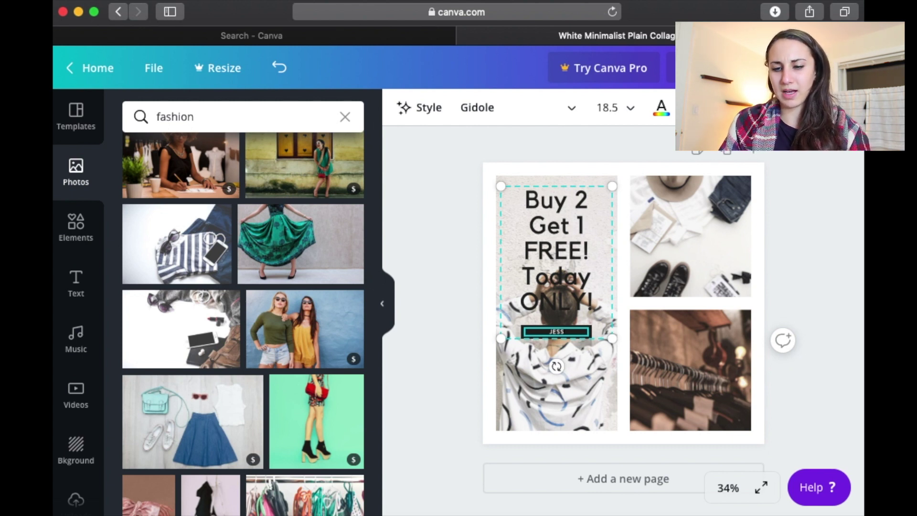
type(".EKIN")
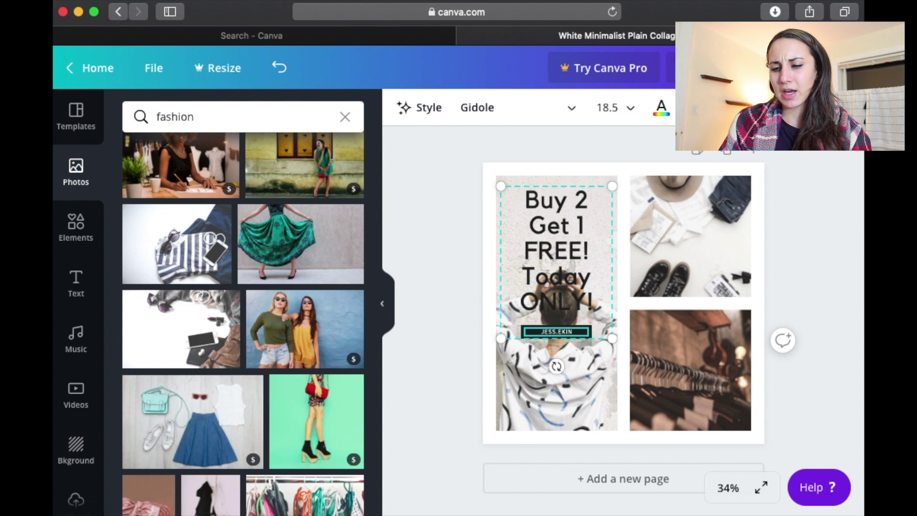
left_click(811, 257)
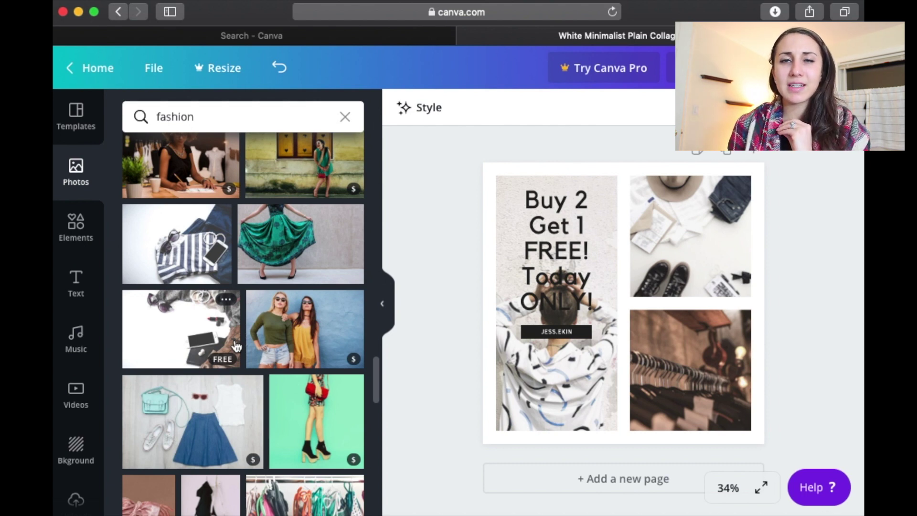
Add a circle shape, shrink it to about 438 by 438, and place it over the heading on the tall photo
scroll(236, 345, "down", 10)
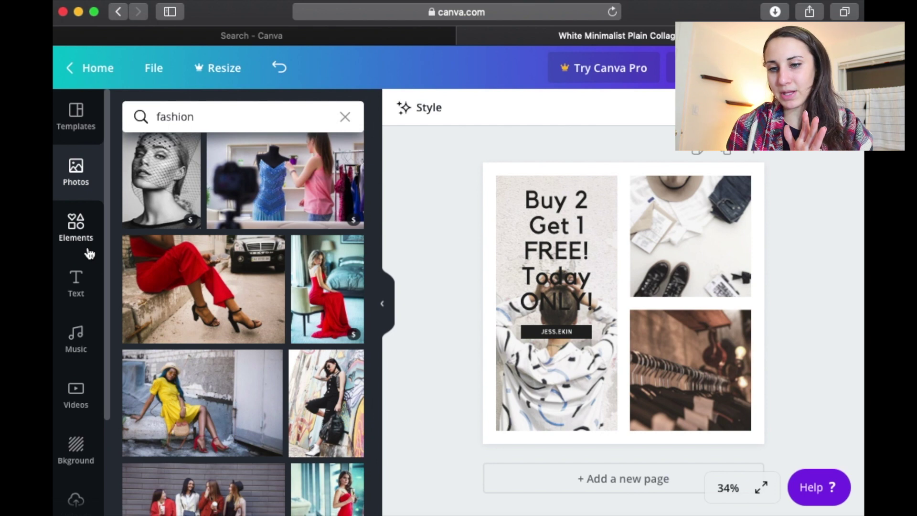
left_click(85, 236)
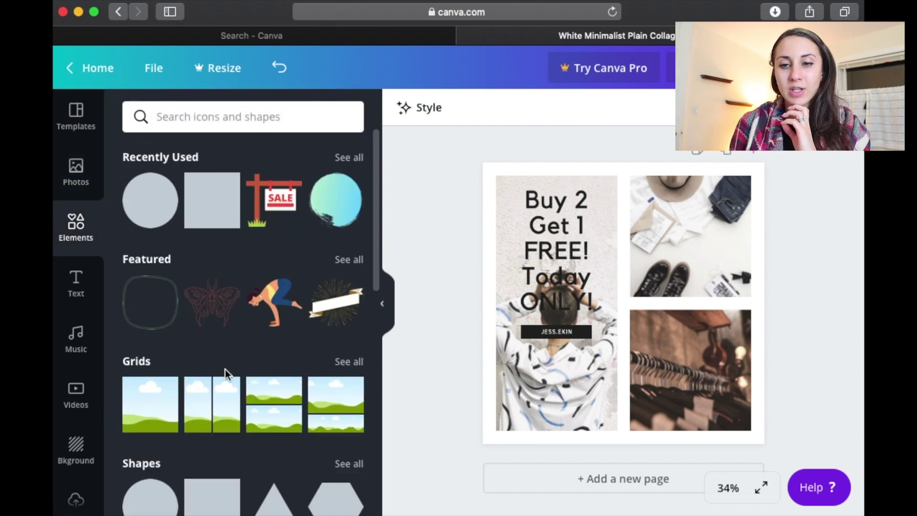
scroll(225, 369, "down", 3)
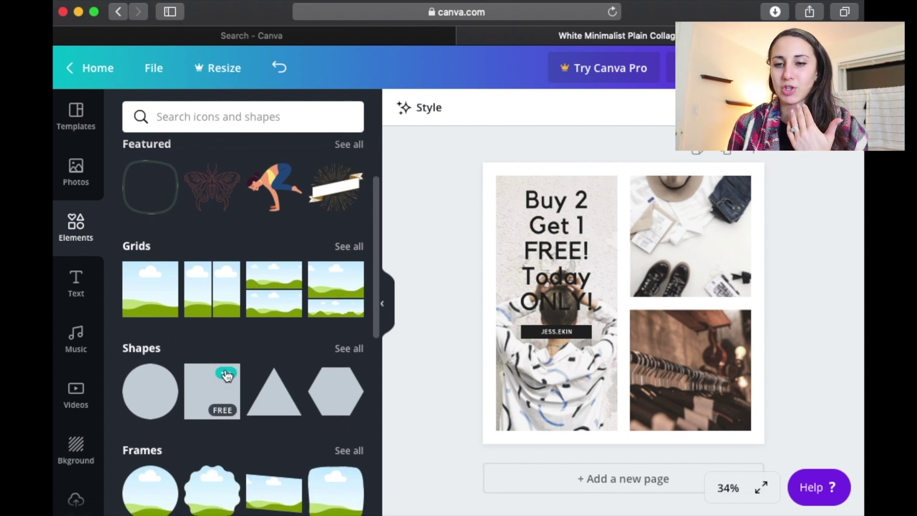
scroll(227, 376, "down", 3)
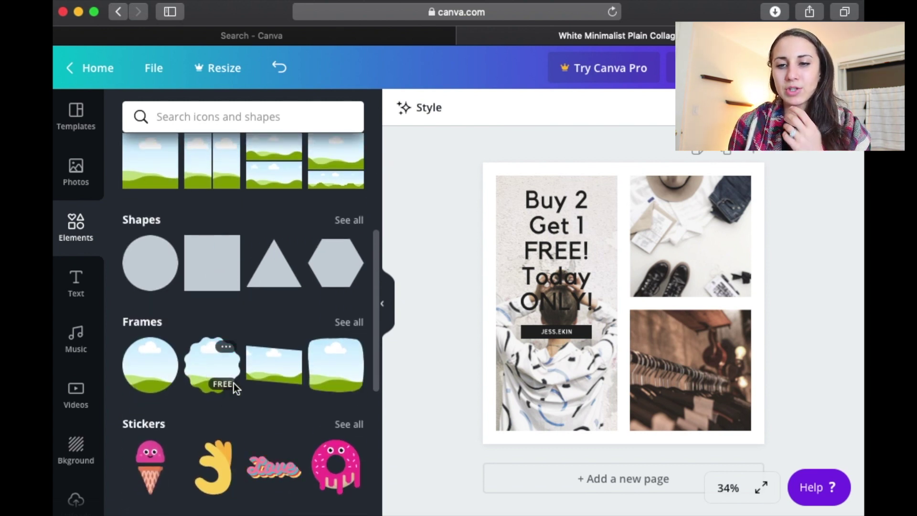
left_click_drag(144, 263, 556, 247)
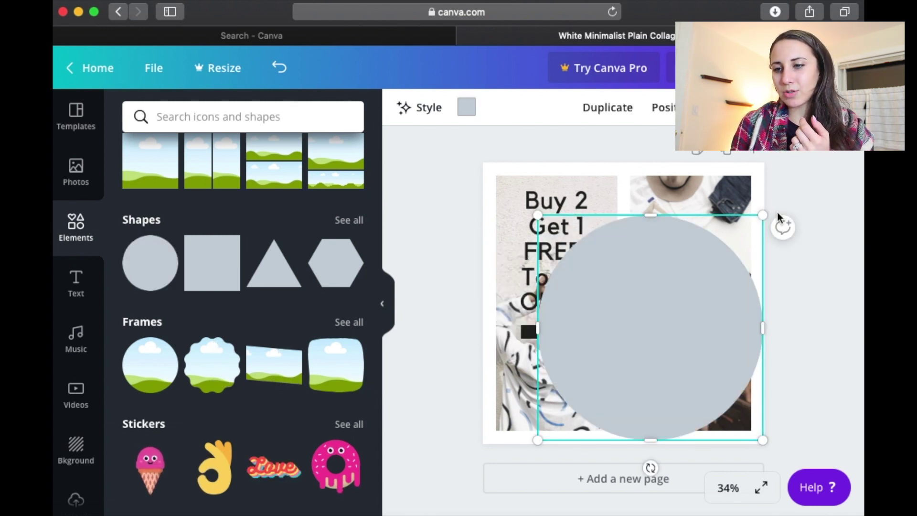
left_click_drag(761, 218, 652, 327)
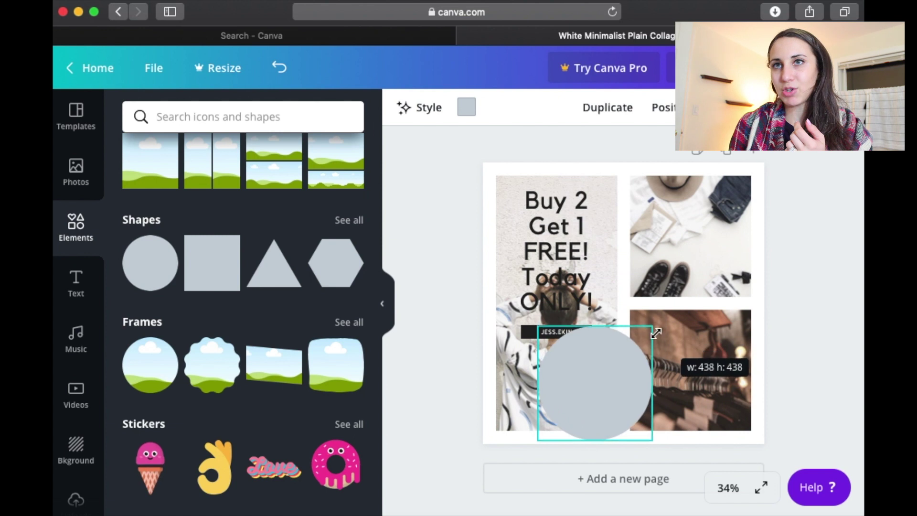
left_click_drag(598, 375, 560, 228)
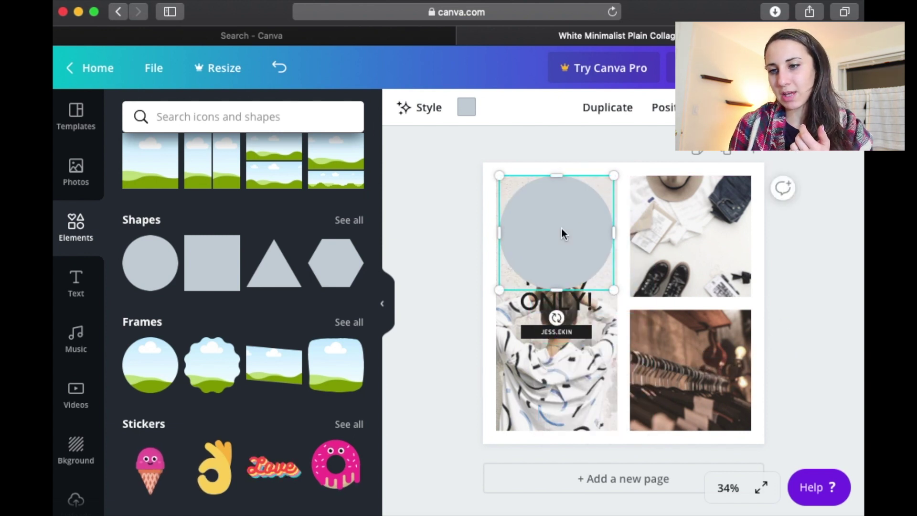
Bring the grouped heading and label text to the front of the circle
left_click(576, 303)
right_click(575, 303)
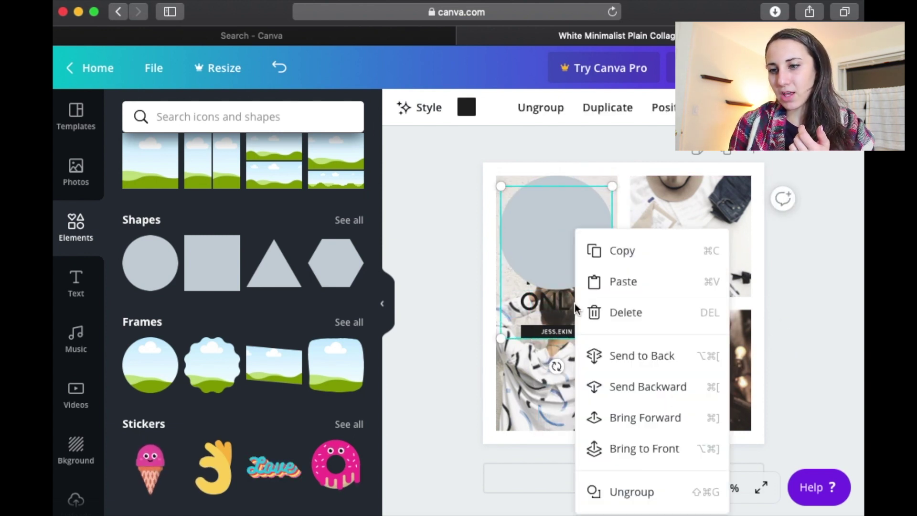
left_click(644, 451)
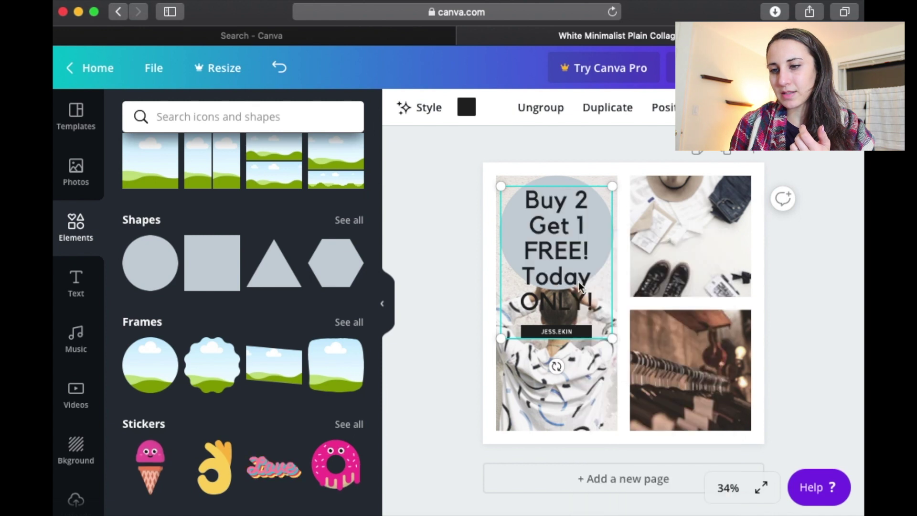
Shrink the grouped heading and label to fit the circle's height, and recolor the circle dusty pink (#d19595)
left_click_drag(611, 338, 625, 285)
left_click(600, 231)
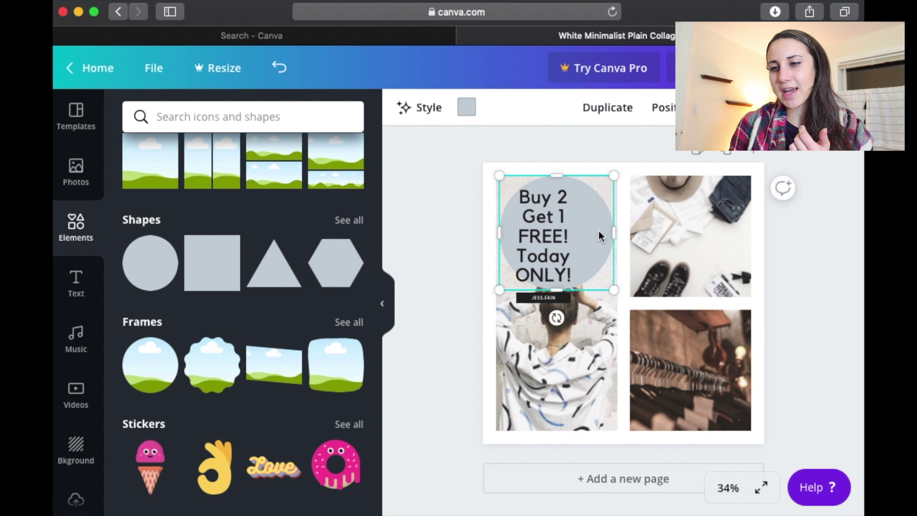
left_click(466, 106)
left_click(187, 385)
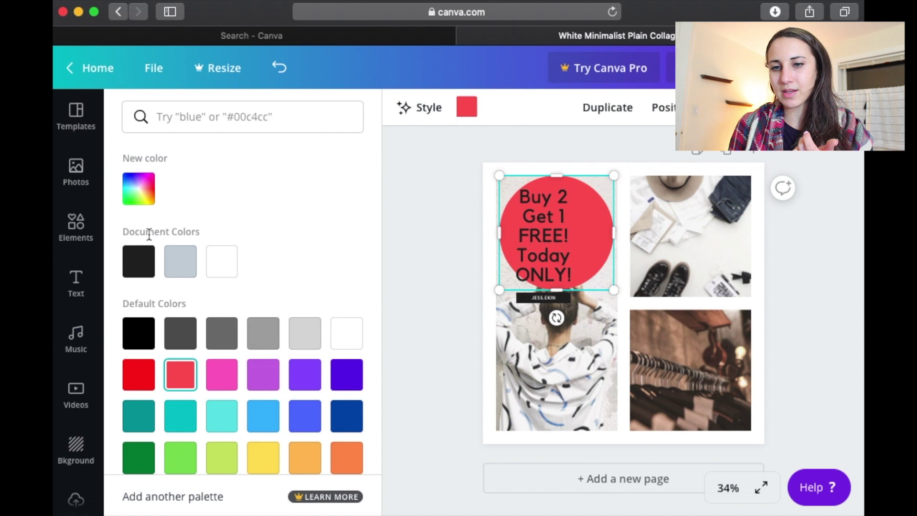
left_click(138, 189)
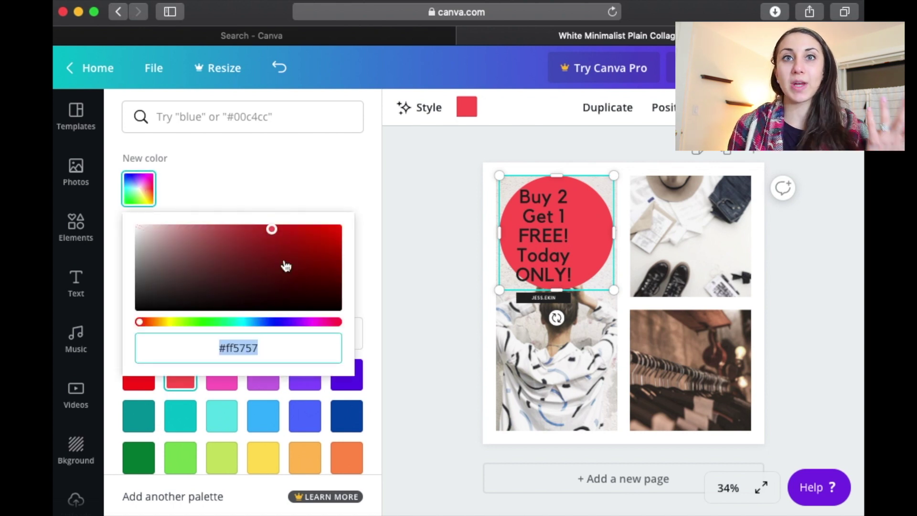
left_click_drag(271, 229, 194, 241)
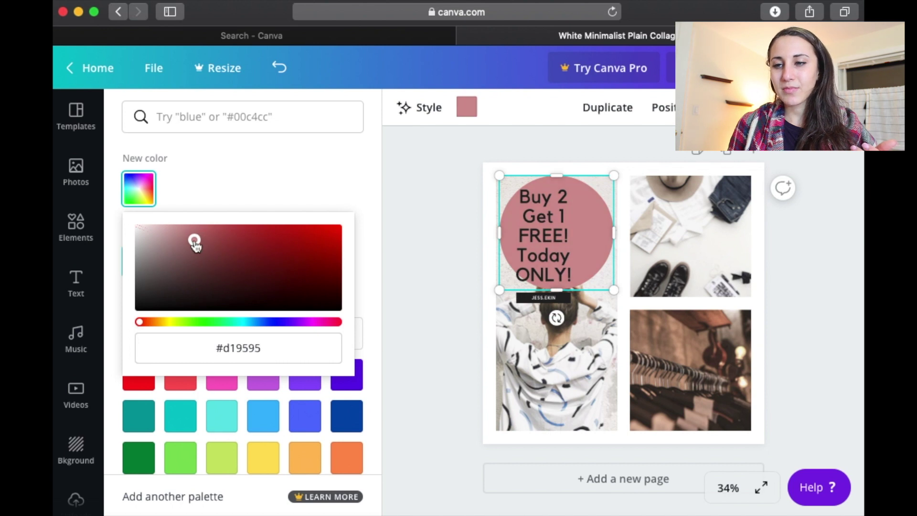
left_click(349, 176)
Center the grouped heading and label horizontally on the pink circle and deselect the group
left_click_drag(556, 260, 568, 250)
left_click(436, 294)
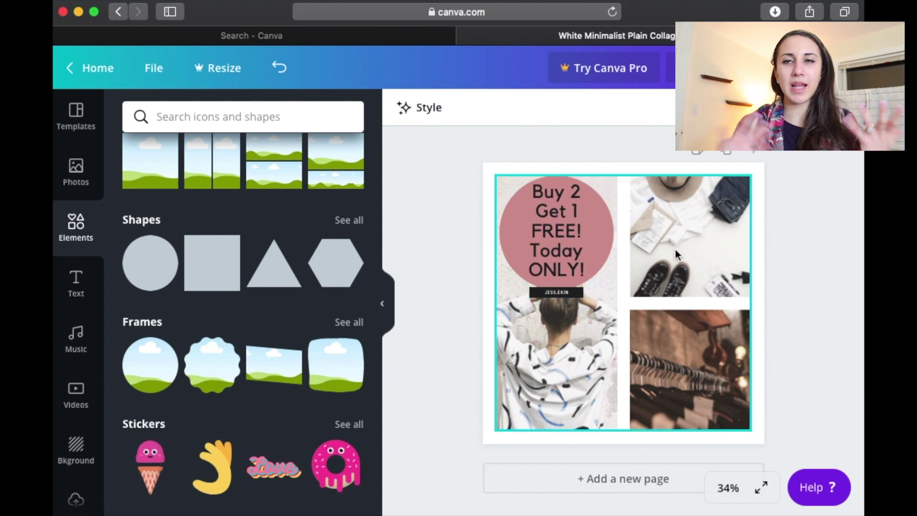
Add the coral brush stroke from the Gradients elements and place it over the black label
scroll(249, 393, "down", 5)
scroll(248, 393, "down", 1)
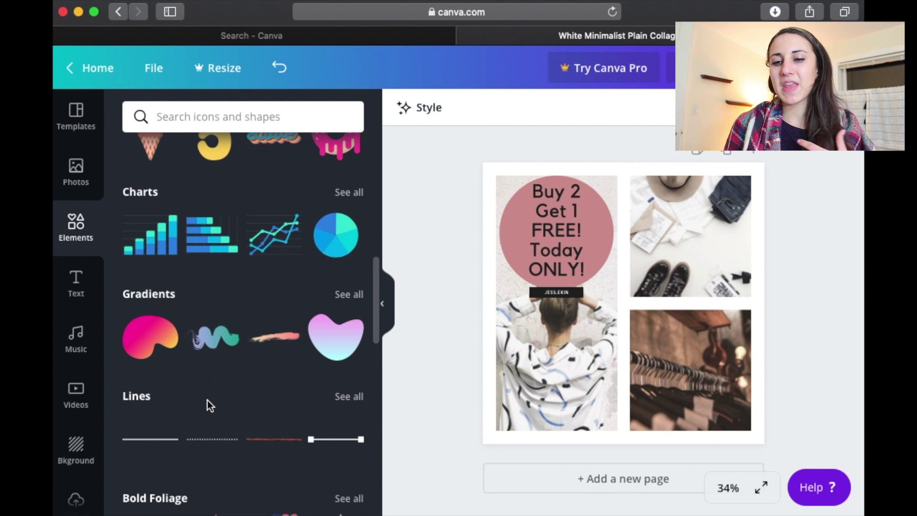
left_click(273, 351)
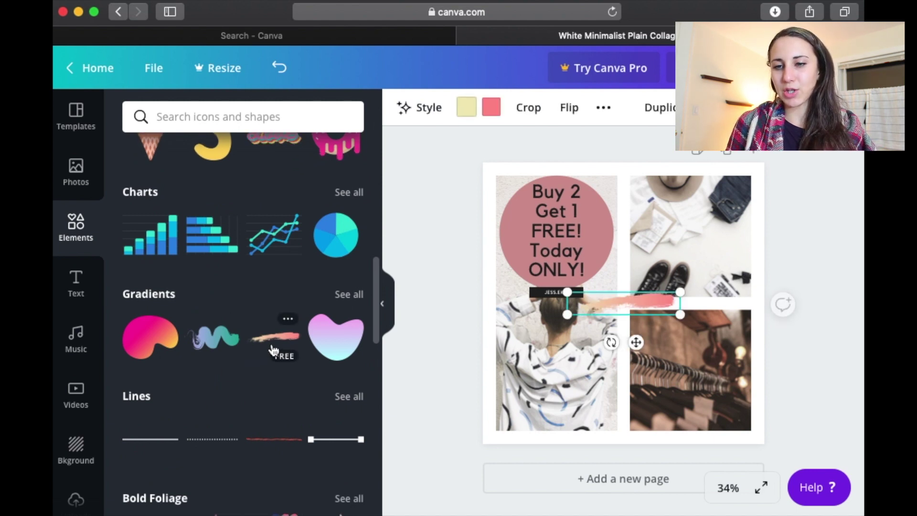
mouse_move(653, 302)
left_mouse_down()
mouse_move(623, 331)
mouse_move(582, 294)
left_mouse_up()
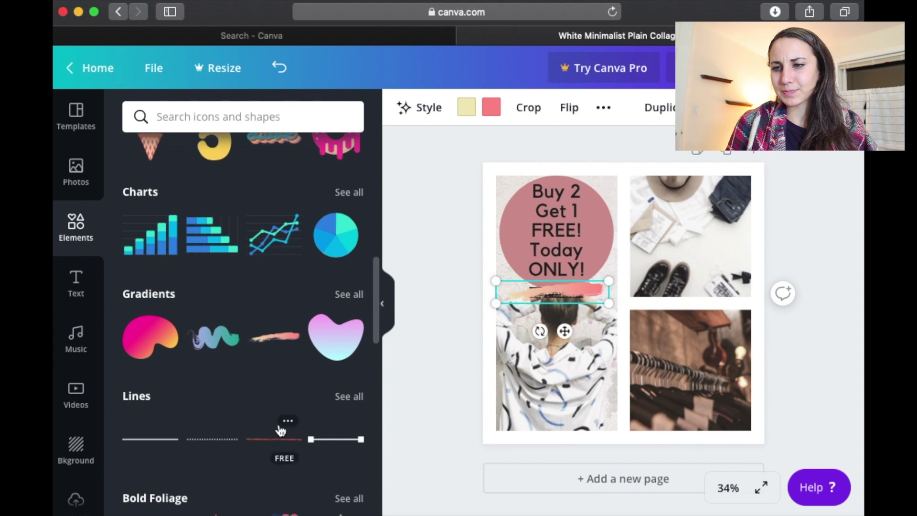
Add the coral flower from the Organic Summer elements and place it where the three collage photos meet
scroll(284, 426, "down", 15)
scroll(281, 431, "down", 6)
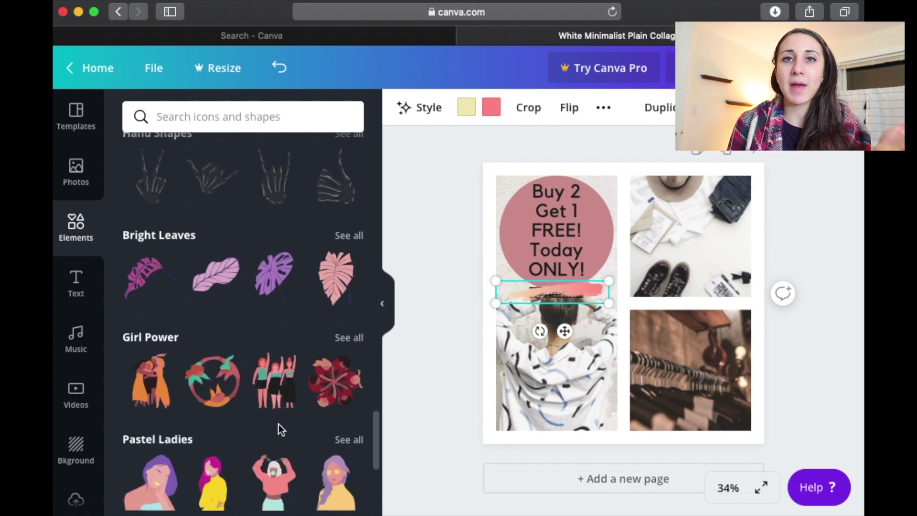
scroll(279, 427, "down", 8)
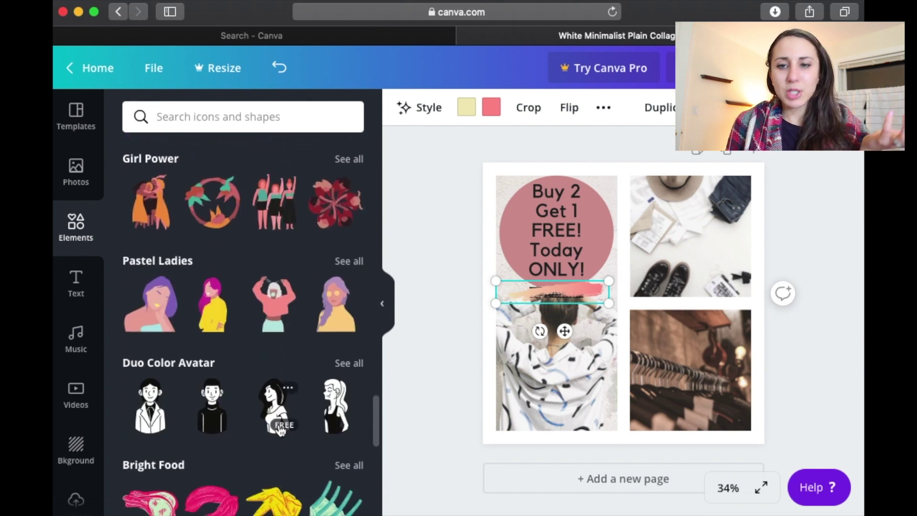
scroll(280, 431, "down", 6)
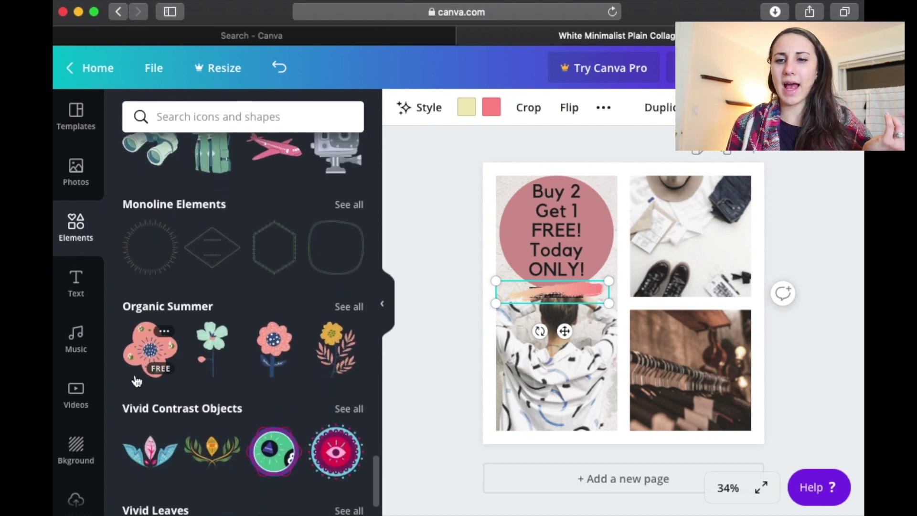
left_click_drag(153, 361, 735, 444)
left_click_drag(846, 301, 642, 263)
Delete the coral brush stroke covering the black label
left_click(562, 279)
left_click(549, 294)
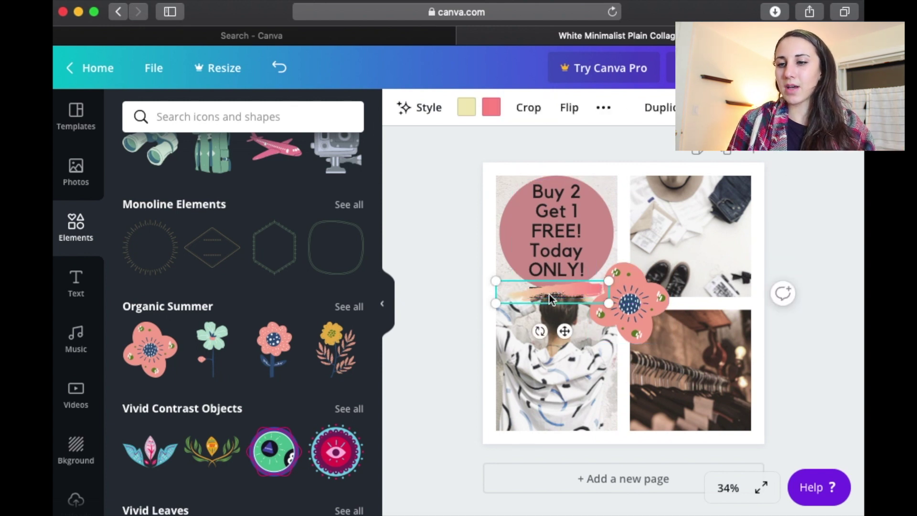
key("Delete")
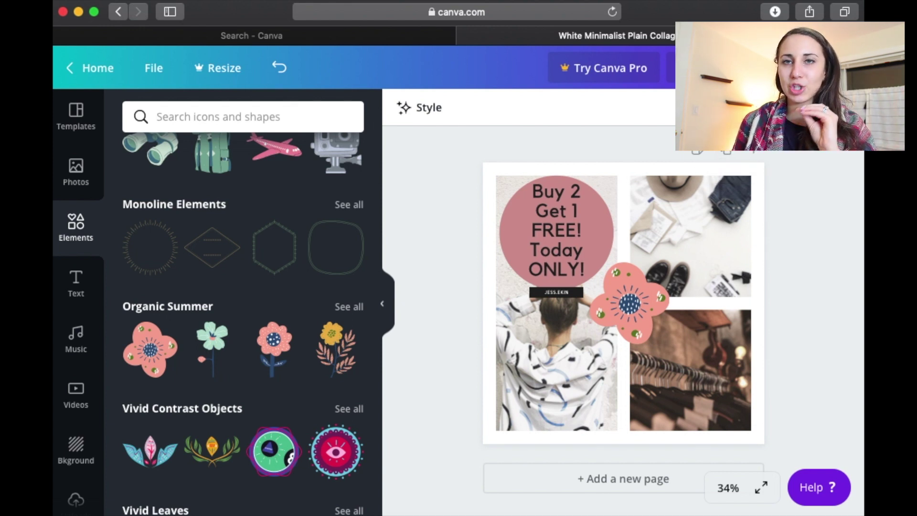
Download the collage post as a PNG, after viewing the available file types
left_click(802, 67)
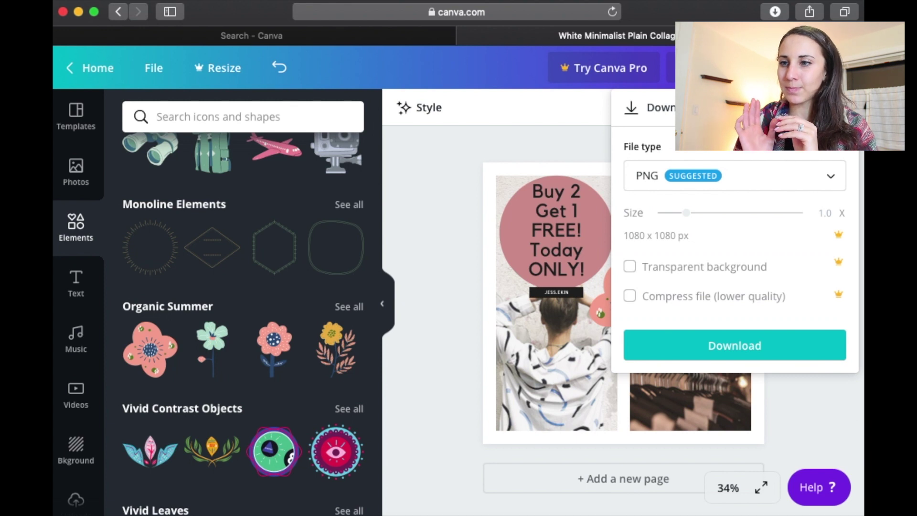
left_click(768, 180)
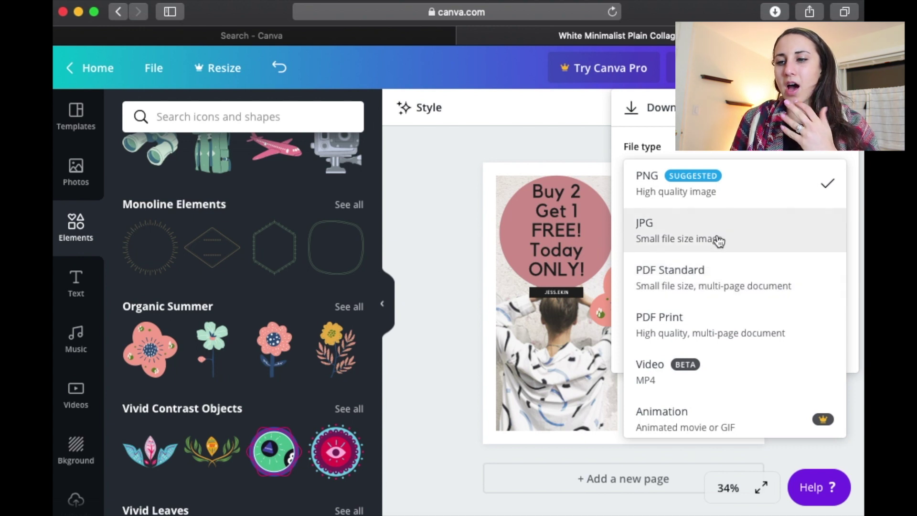
left_click(769, 192)
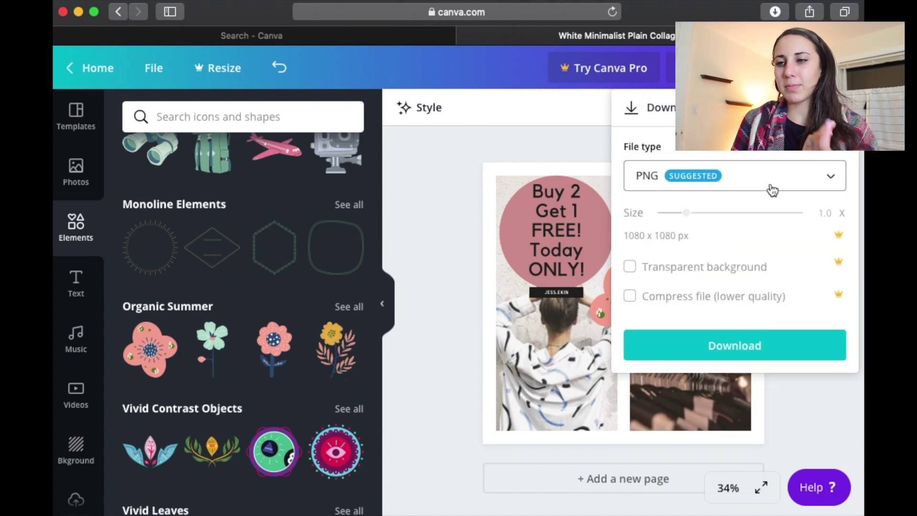
left_click(747, 350)
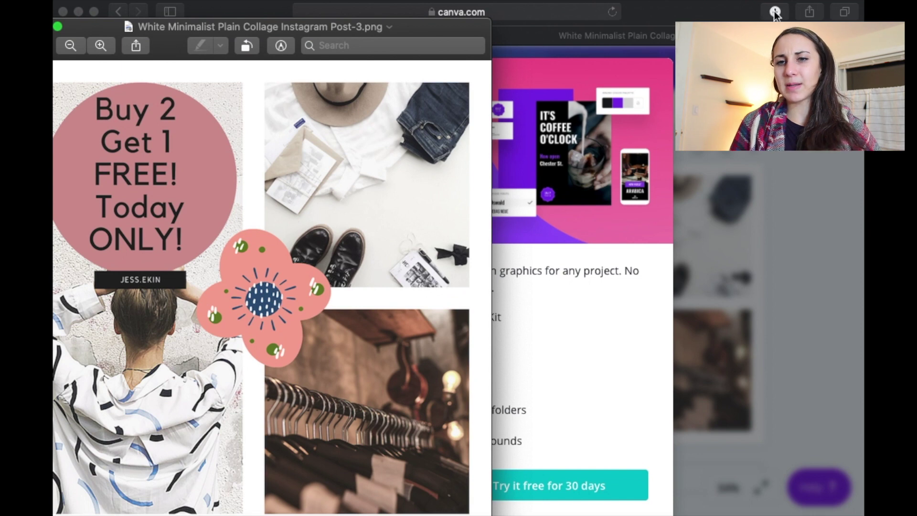
Open the downloaded collage PNG and move its preview window toward the middle of the screen
left_click(774, 12)
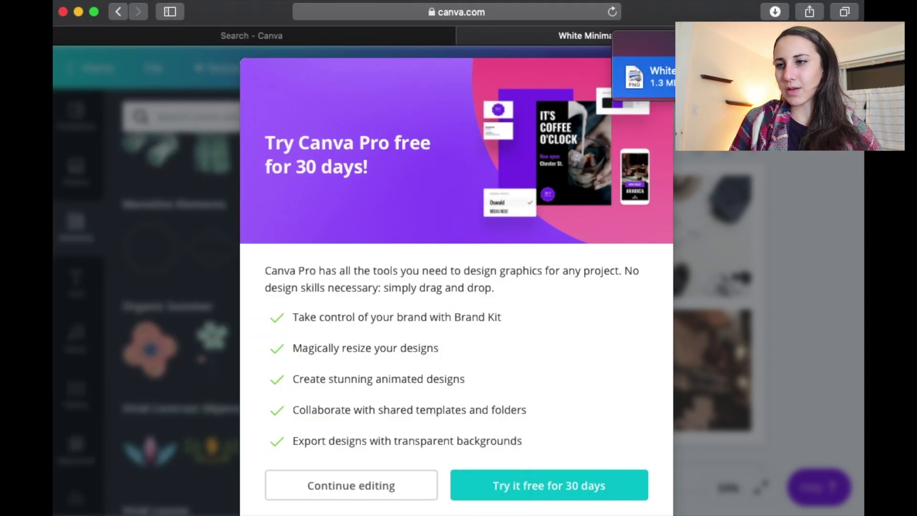
double_click(635, 84)
left_click_drag(353, 31, 520, 27)
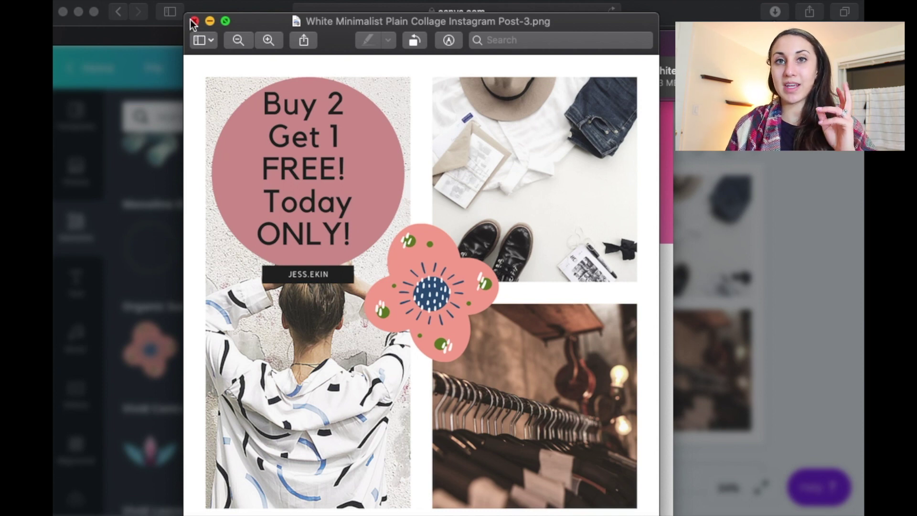
Close the PNG preview and dismiss the Canva Pro trial offer to return to the design
left_click(194, 21)
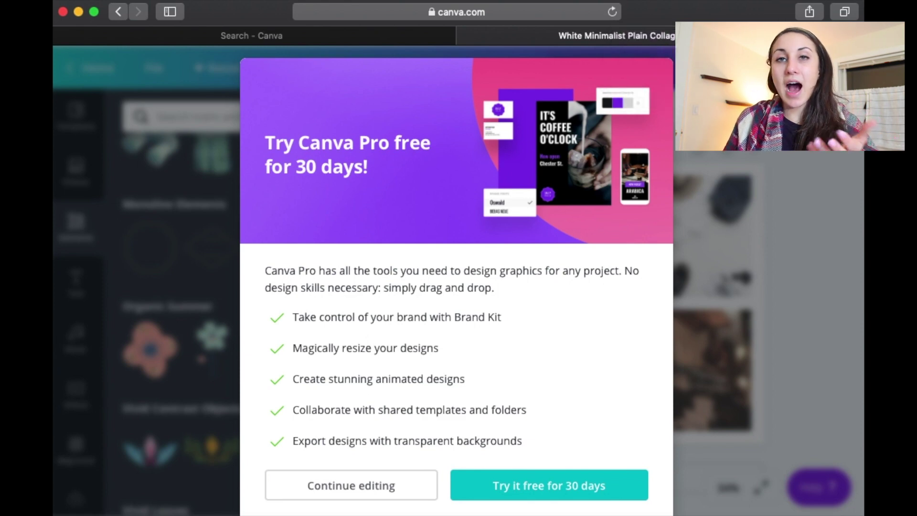
key("Escape")
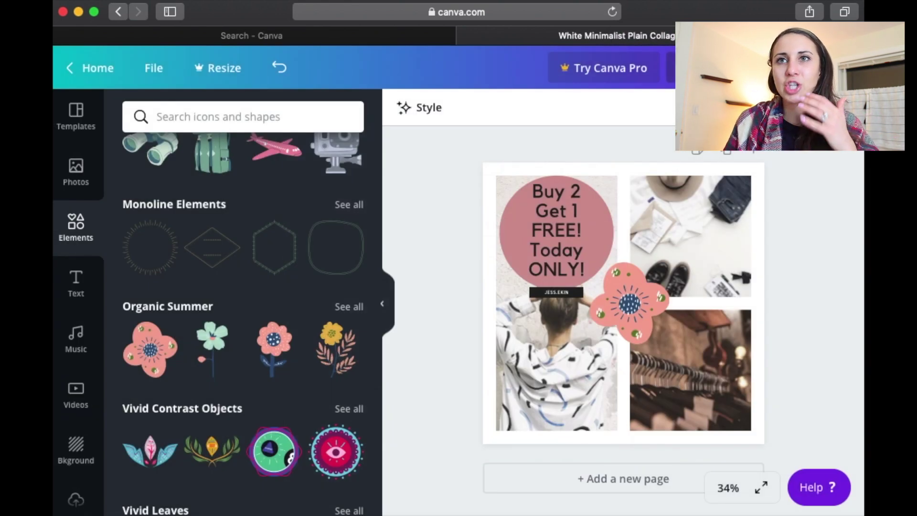
Look through the element categories, the Instagram post templates and the uploaded images
scroll(274, 312, "down", 3)
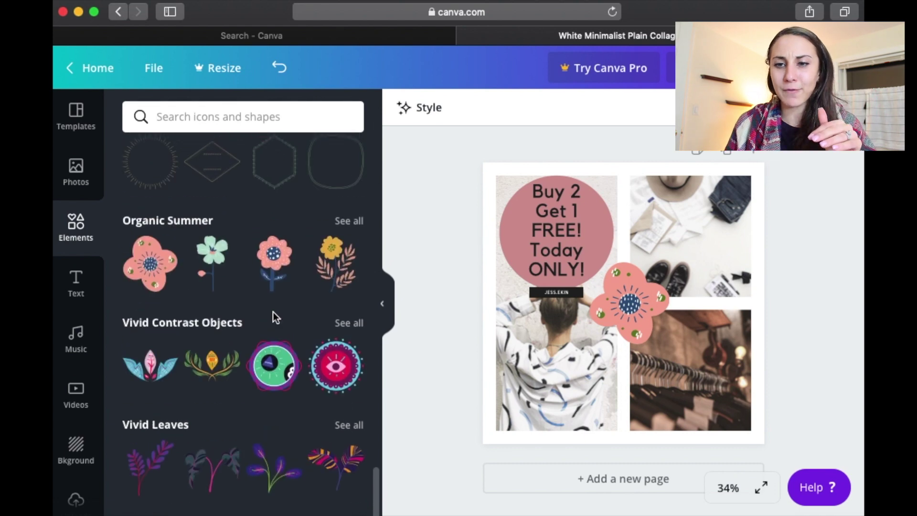
scroll(205, 338, "up", 10)
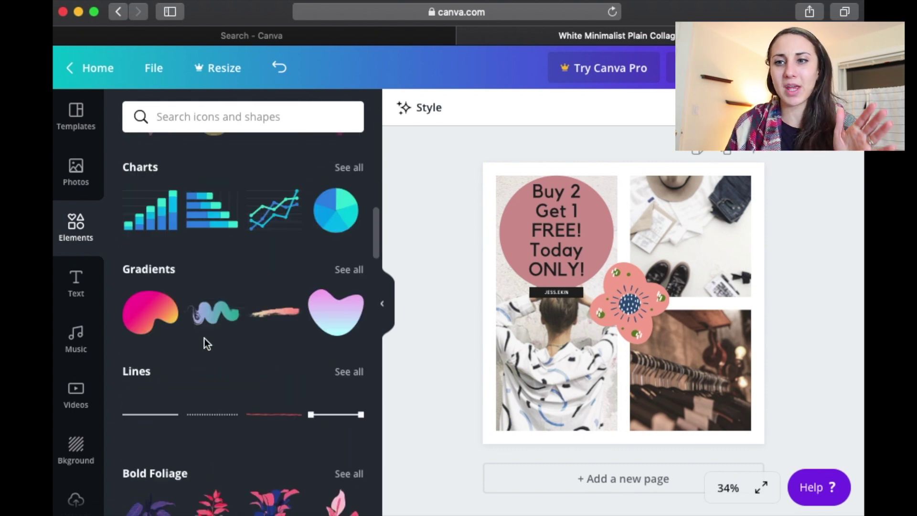
scroll(204, 338, "up", 5)
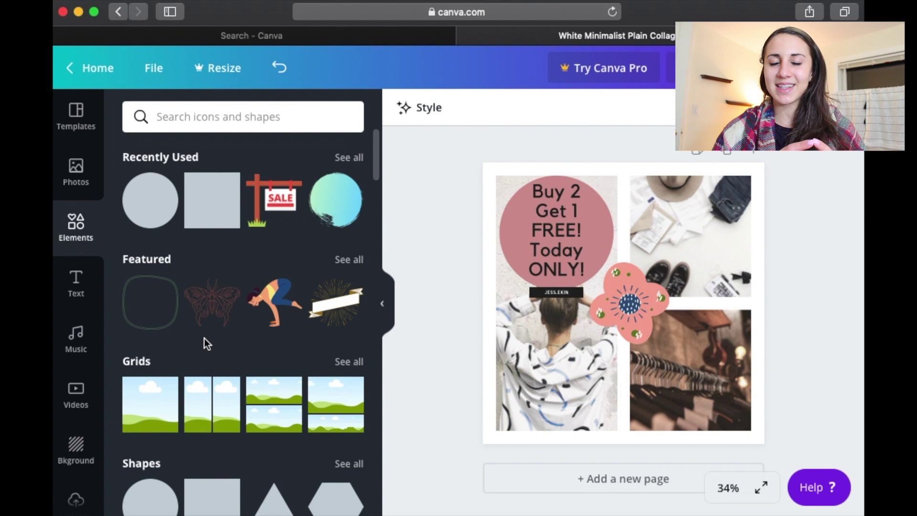
left_click(75, 124)
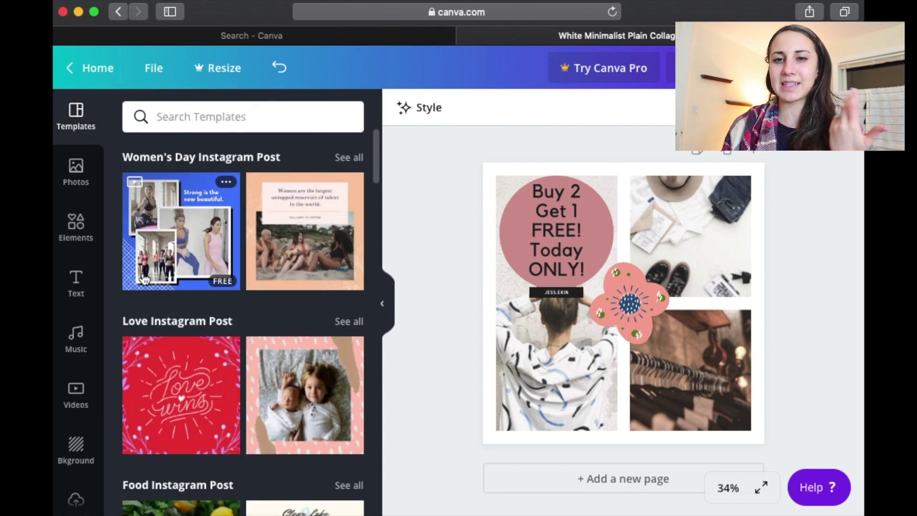
scroll(79, 336, "down", 3)
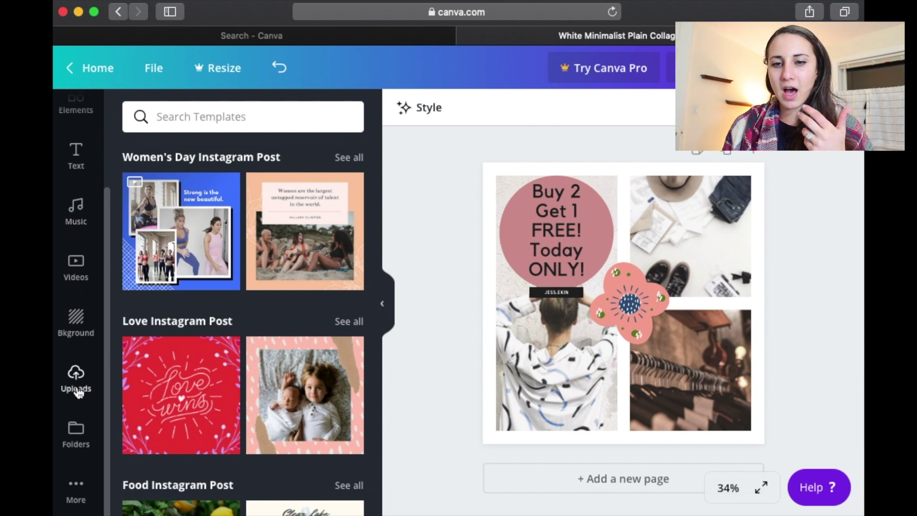
left_click(78, 390)
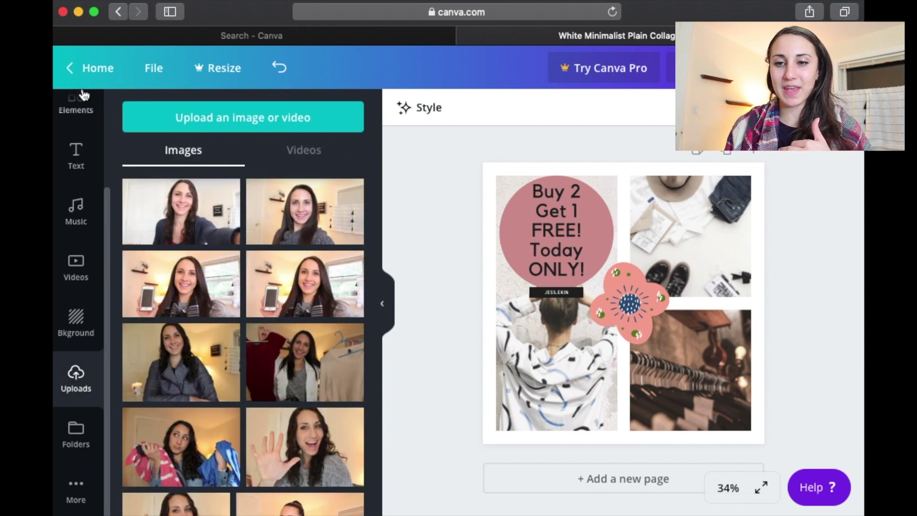
scroll(83, 95, "up", 3)
left_click(79, 182)
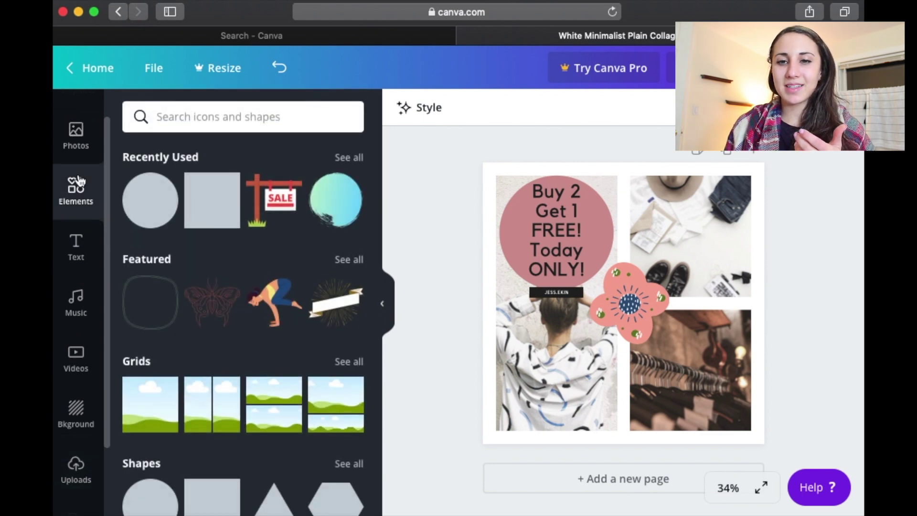
Go to the list of all saved designs and open "Summer Family Vacation Collage Instagram Post"
left_click(91, 70)
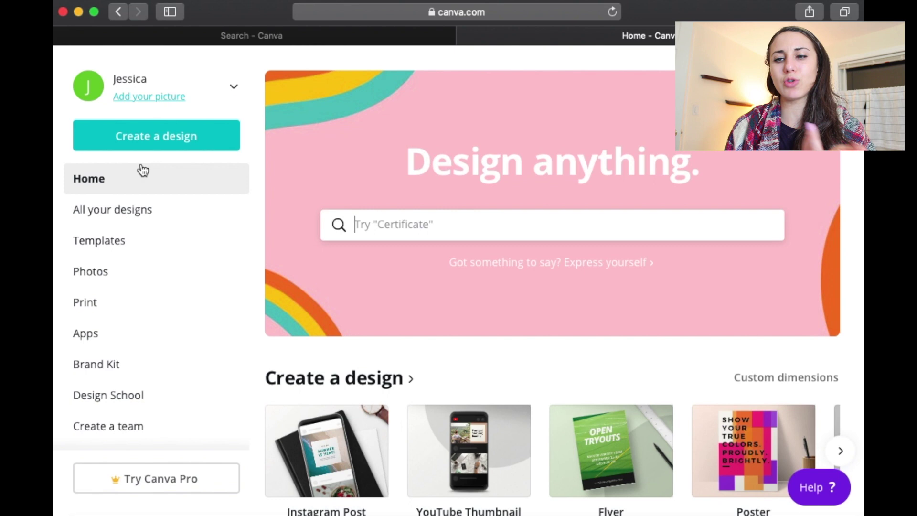
left_click(130, 209)
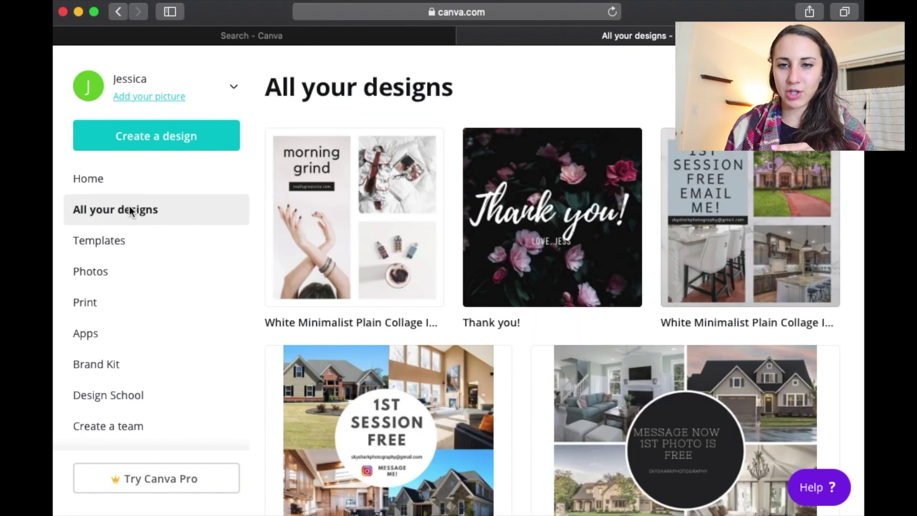
scroll(615, 269, "down", 3)
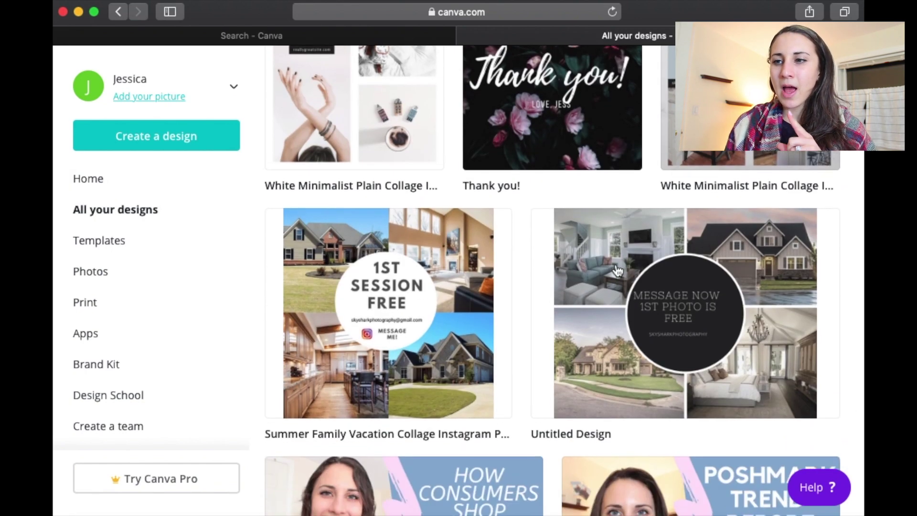
left_click(403, 374)
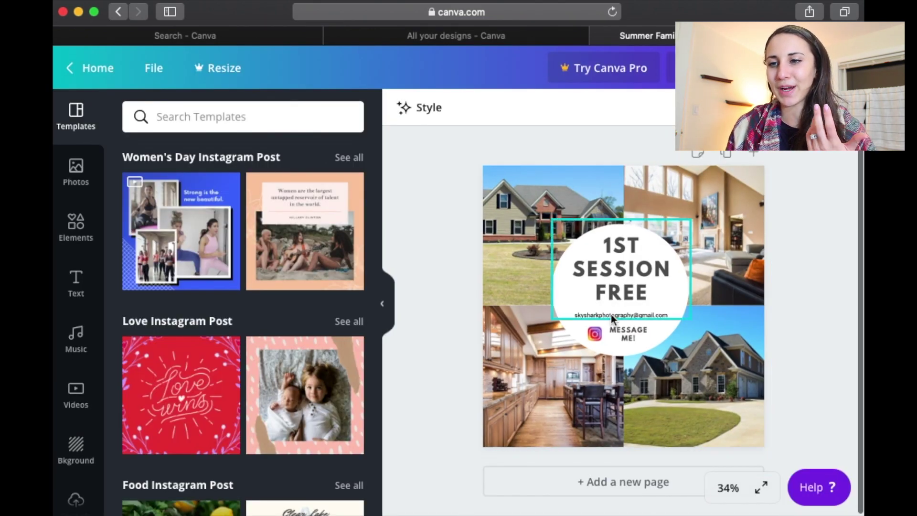
Download the "1ST SESSION FREE" collage as a PNG and move its preview window toward the middle of the screen
left_click(833, 68)
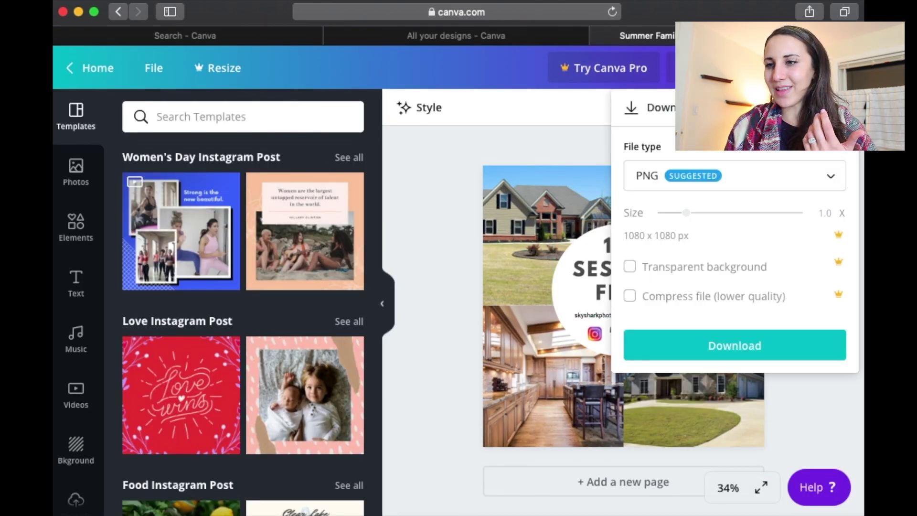
left_click(789, 346)
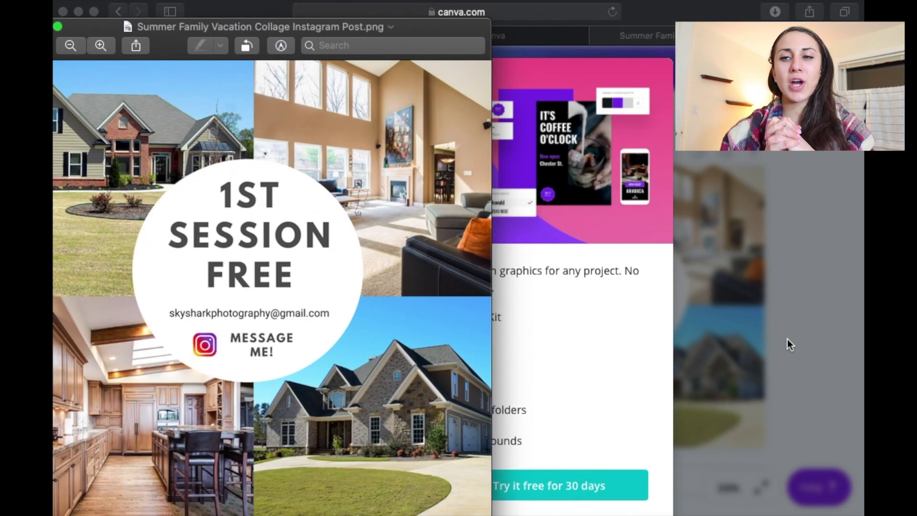
left_click_drag(174, 26, 393, 4)
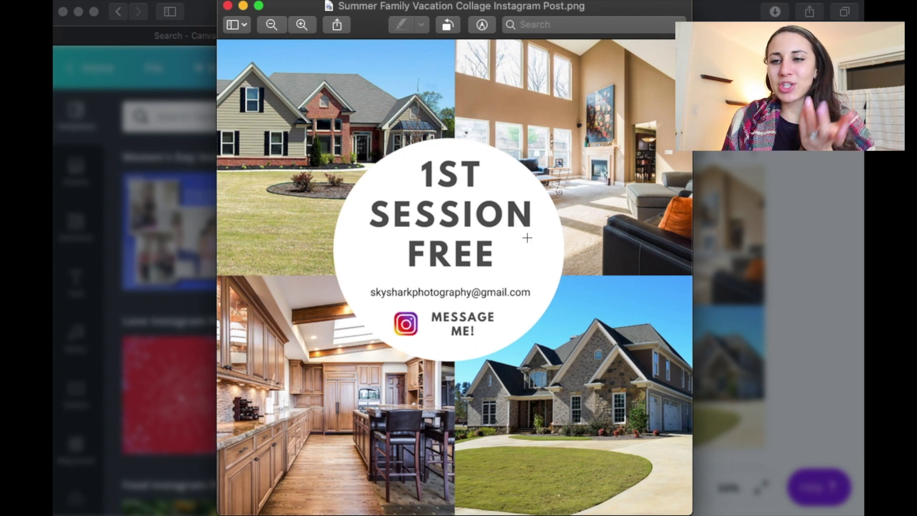
Close the preview of the "1ST SESSION FREE" PNG and dismiss the Canva Pro trial offer
left_click(228, 7)
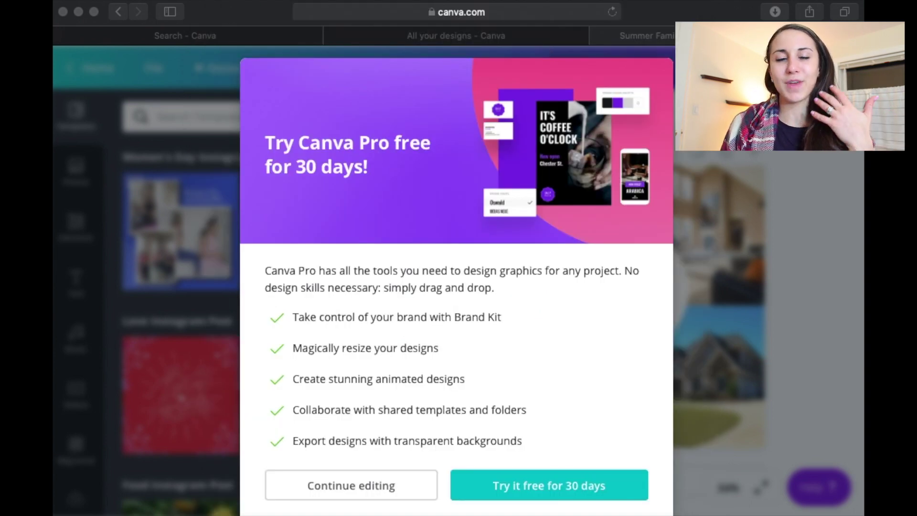
key("Escape")
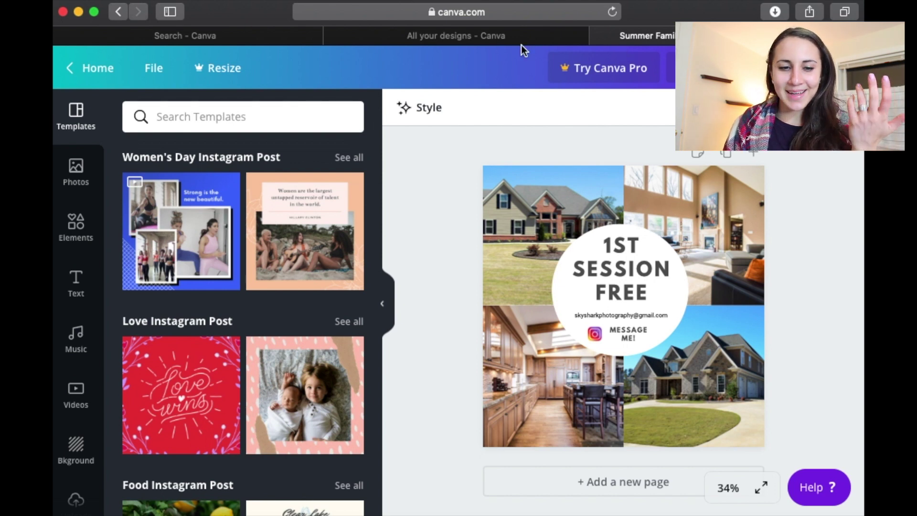
Try the "End of Season Sale!" and "Succulent Sundays" templates from the Sale Instagram Post category on the design
scroll(191, 334, "down", 5)
scroll(193, 353, "up", 3)
scroll(193, 353, "up", 1)
scroll(192, 354, "down", 4)
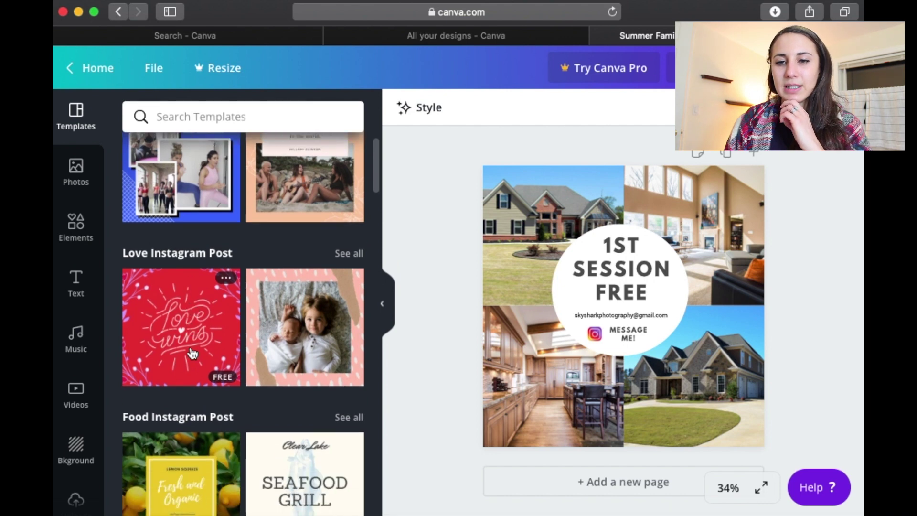
scroll(193, 353, "down", 3)
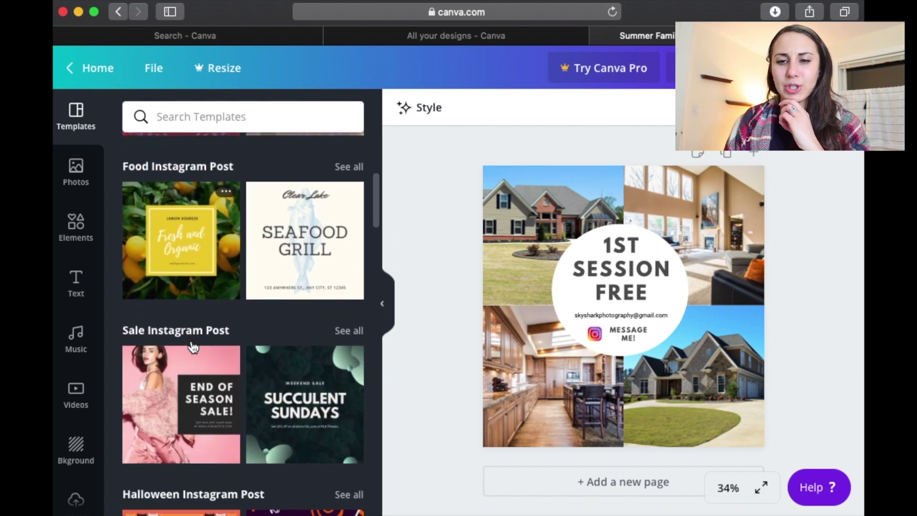
left_click(186, 409)
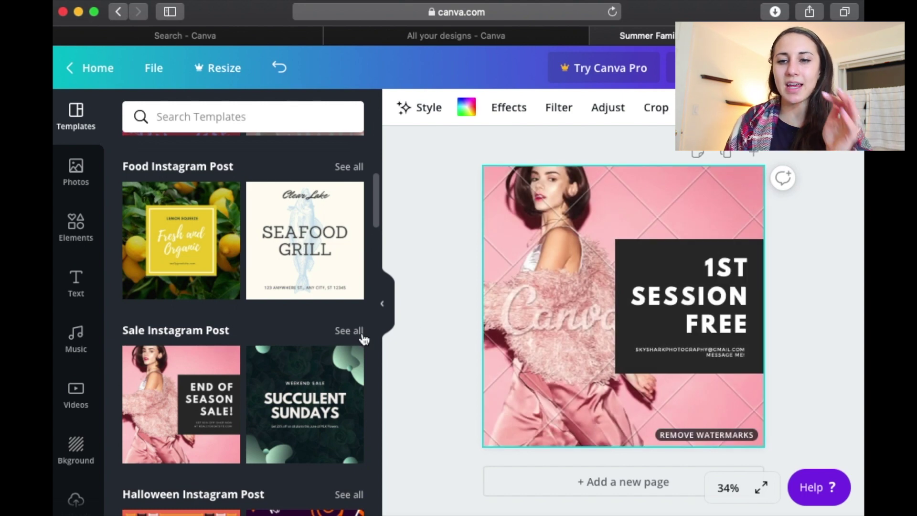
left_click(294, 430)
Show all Food Instagram Post templates and apply "It's a Pizza Party!" to the design
scroll(293, 423, "up", 3)
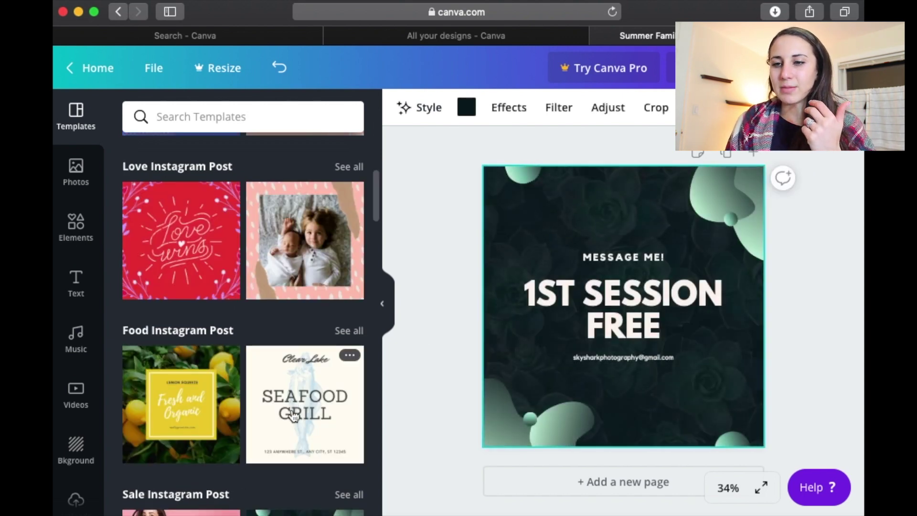
left_click(349, 330)
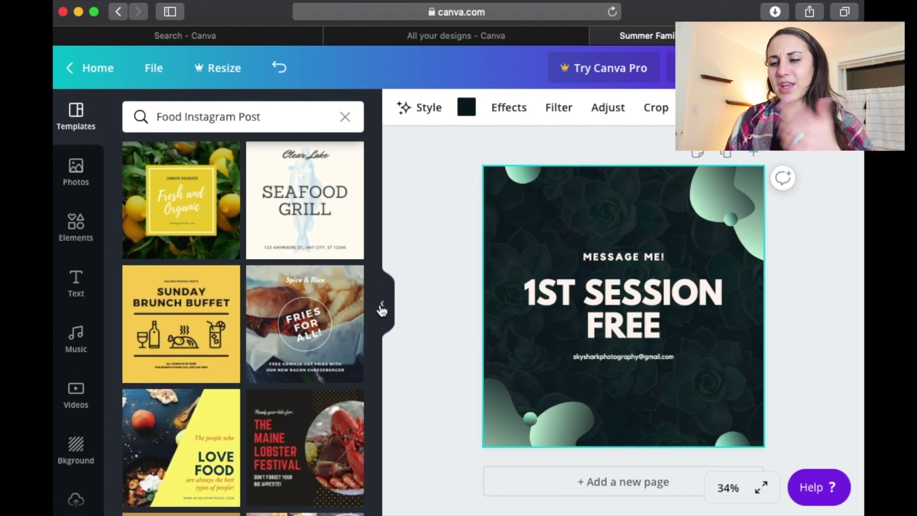
scroll(223, 289, "down", 8)
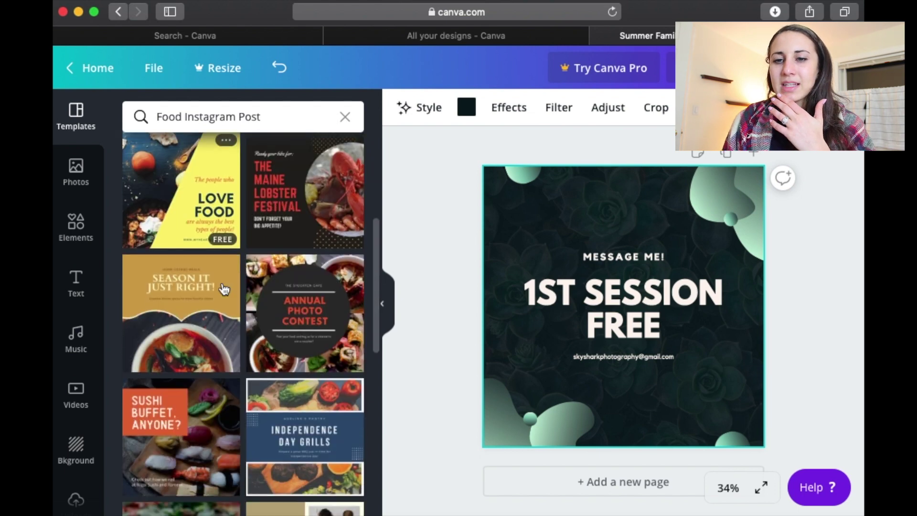
scroll(223, 289, "down", 5)
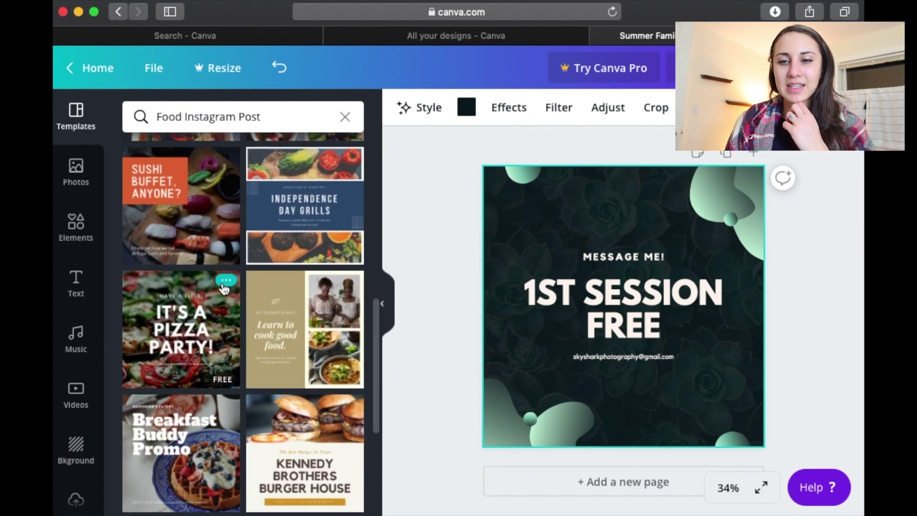
left_click(176, 301)
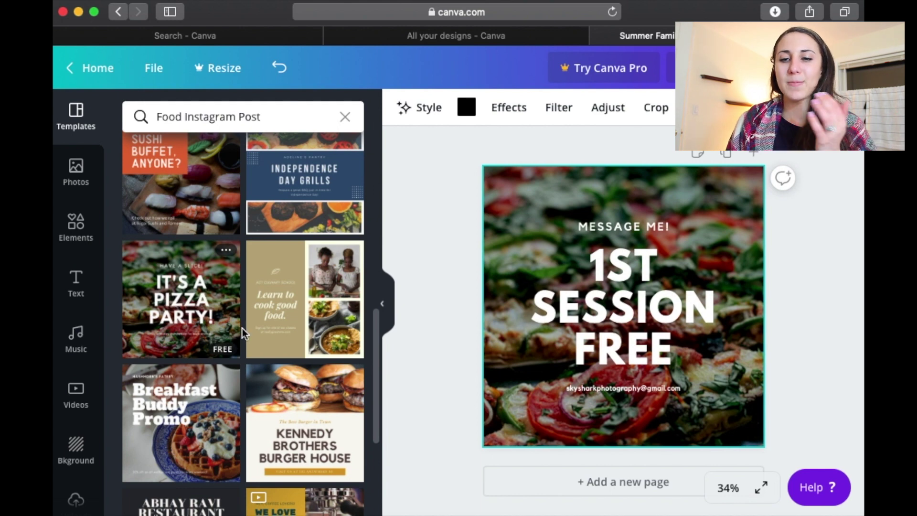
Look through more of the Food Instagram Post templates
scroll(199, 341, "down", 5)
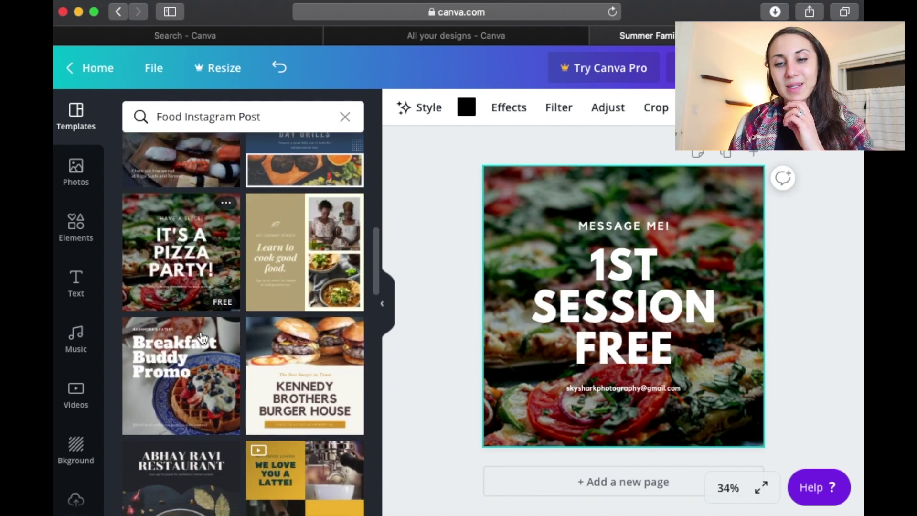
scroll(199, 349, "down", 5)
scroll(200, 352, "down", 4)
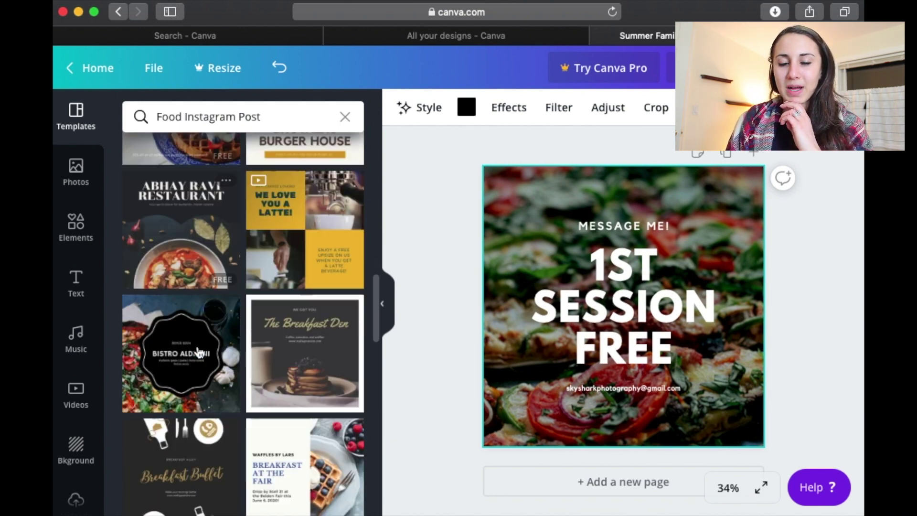
scroll(199, 353, "up", 2)
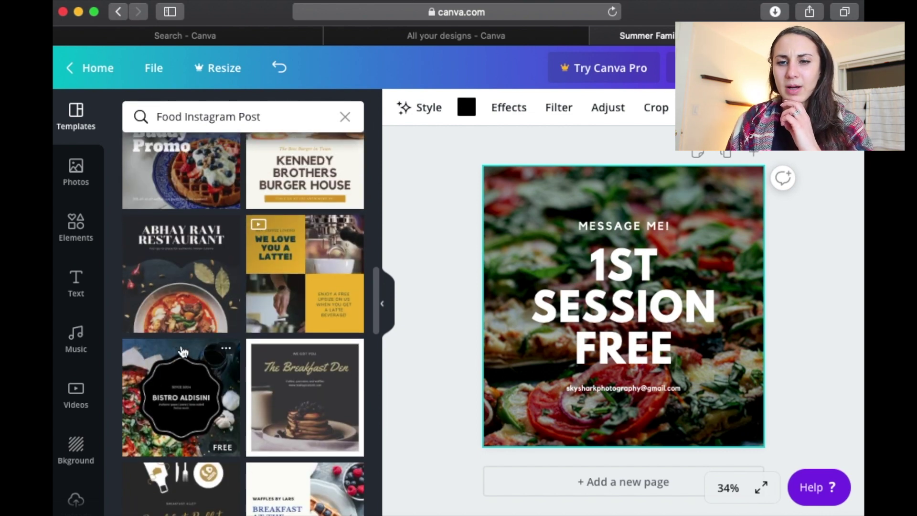
scroll(236, 317, "down", 7)
scroll(236, 317, "down", 1)
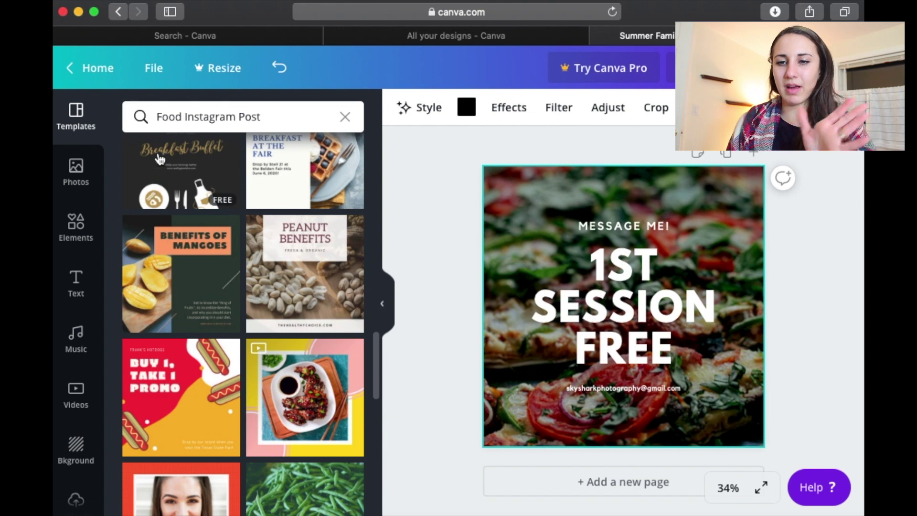
Add the recently used photo of brown boots and clothing to the design, then delete it again
left_click(83, 180)
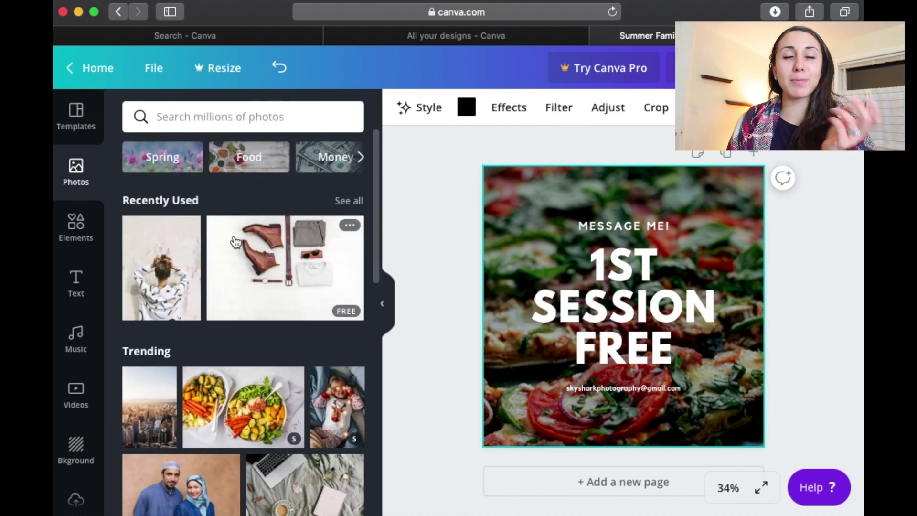
left_click(262, 291)
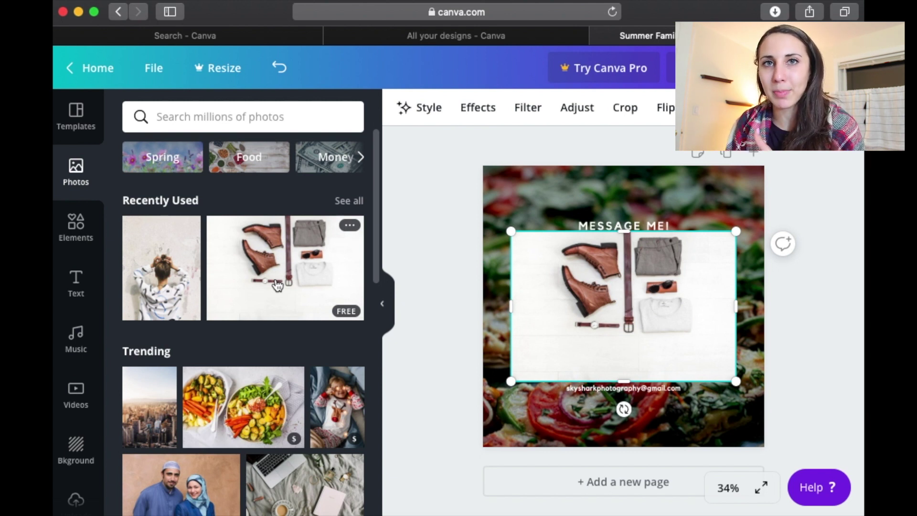
key("Delete")
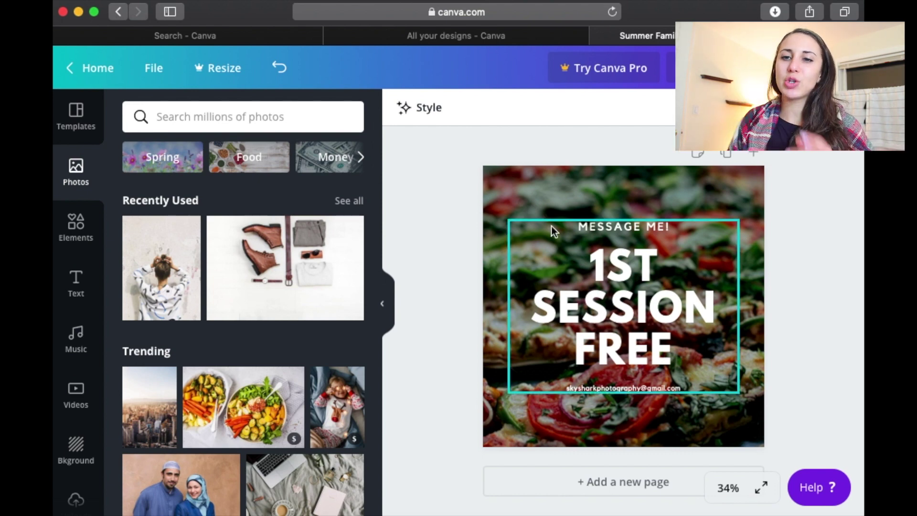
Go back to the full Instagram post template collection and apply the "morning grind" collage template
left_click(74, 125)
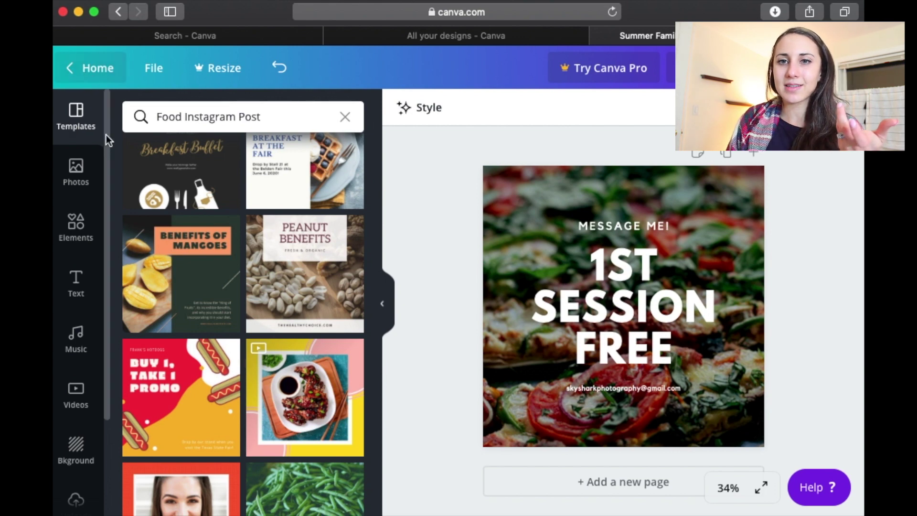
left_click(89, 133)
scroll(202, 200, "down", 5)
scroll(201, 219, "up", 1)
scroll(201, 219, "down", 5)
scroll(200, 215, "up", 3)
scroll(199, 215, "down", 15)
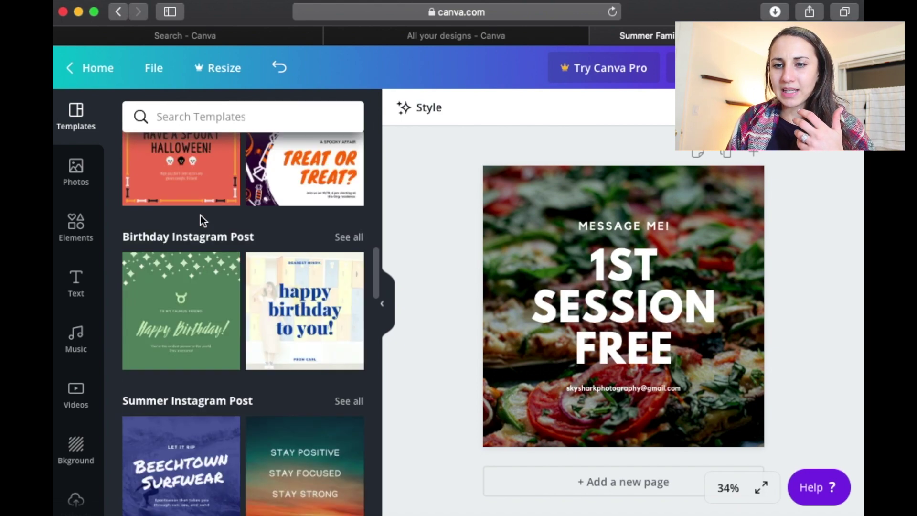
scroll(200, 214, "down", 15)
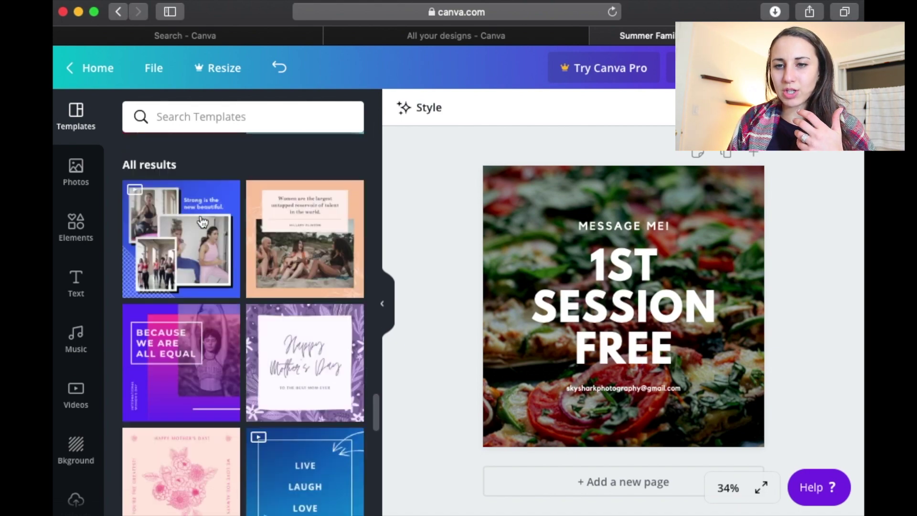
scroll(202, 221, "down", 10)
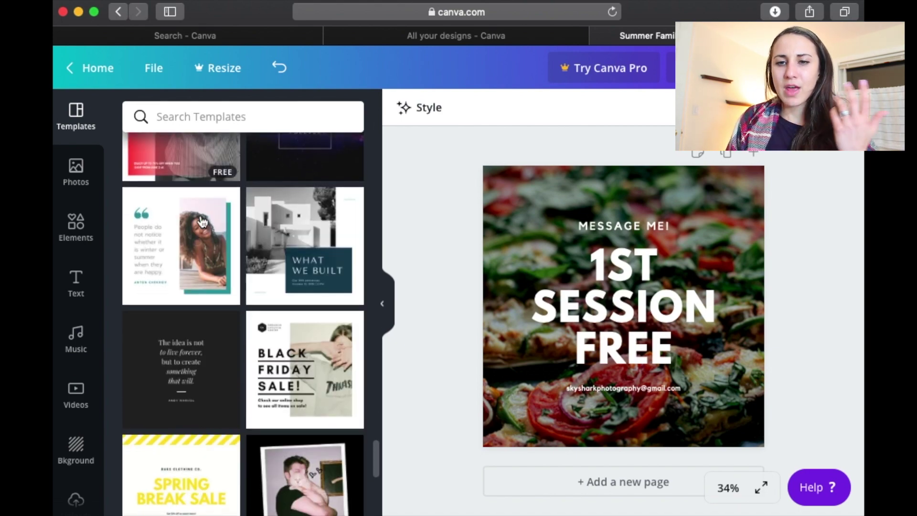
scroll(203, 221, "down", 5)
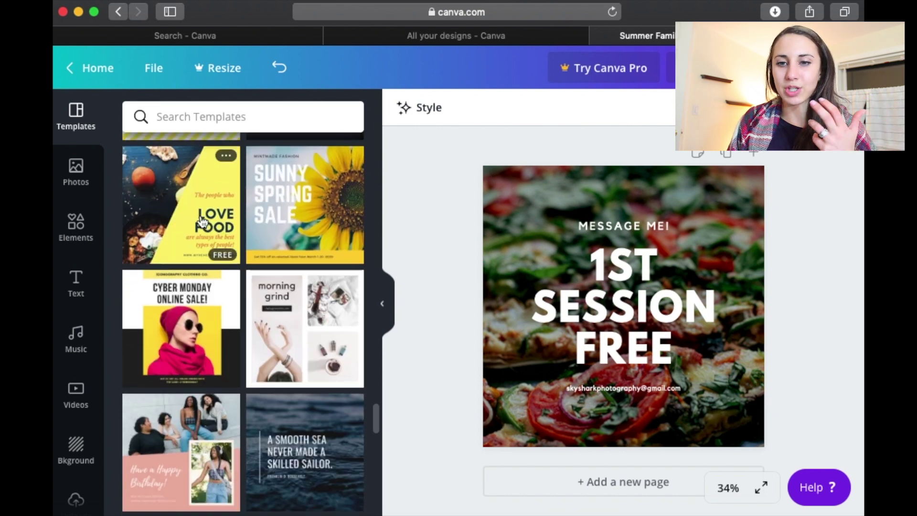
scroll(202, 221, "up", 7)
scroll(202, 221, "down", 3)
scroll(202, 221, "down", 5)
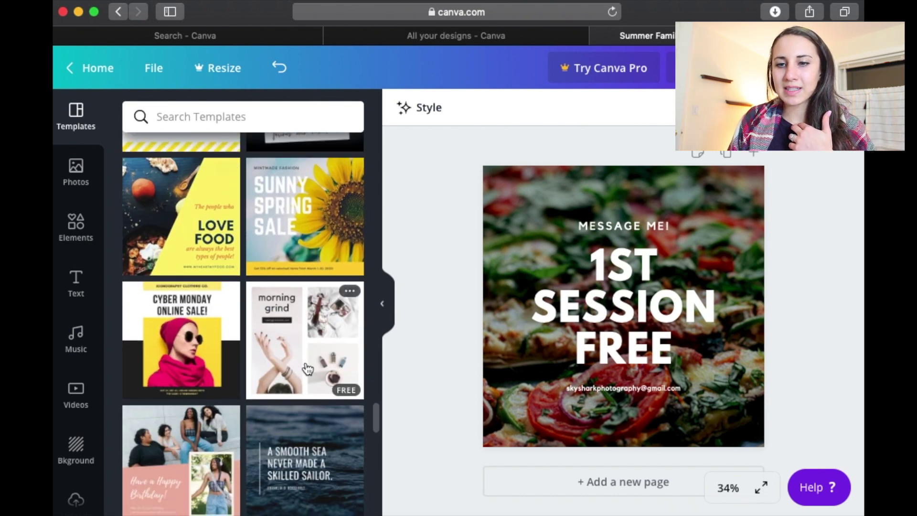
left_click(284, 349)
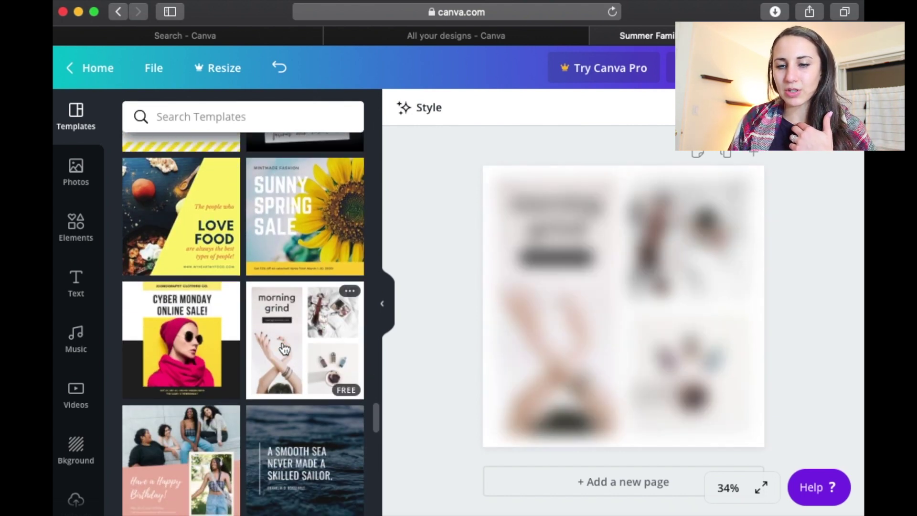
Replace the collage's headline text with "NEW ITEMS LISTED"
left_click(576, 220)
double_click(576, 220)
left_click_drag(580, 243, 497, 216)
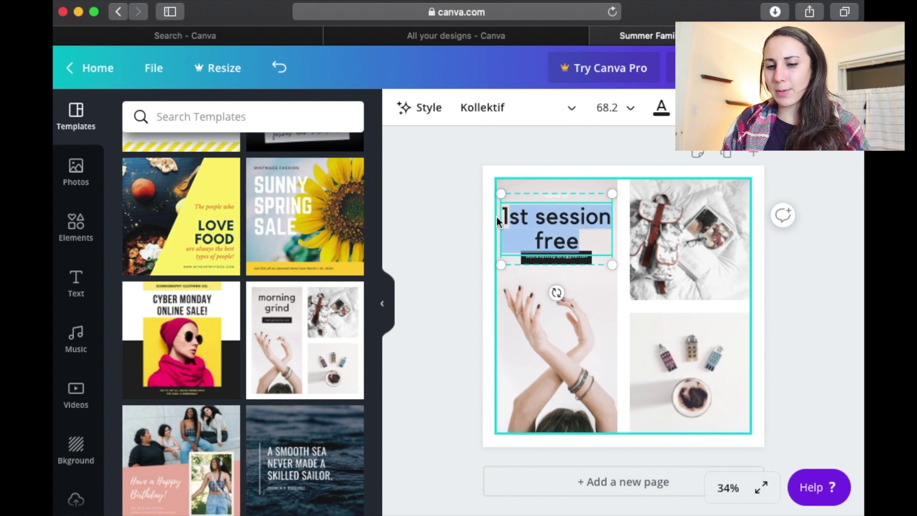
type("1NEW")
key("BackSpace")
key("BackSpace")
key("BackSpace")
key("BackSpace")
type("NEW ITEMS LISTED")
left_click(687, 254)
left_click(683, 376)
left_click(601, 394)
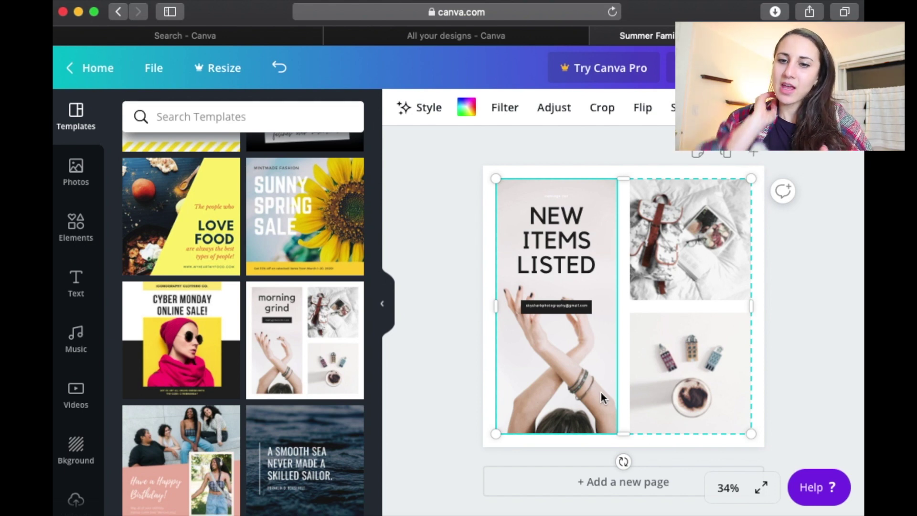
scroll(600, 392, "down", 1)
scroll(295, 327, "down", 3)
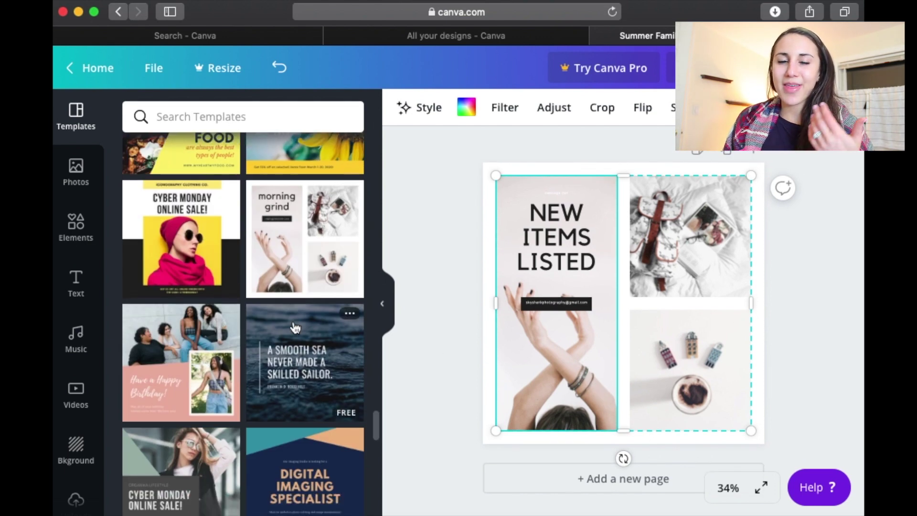